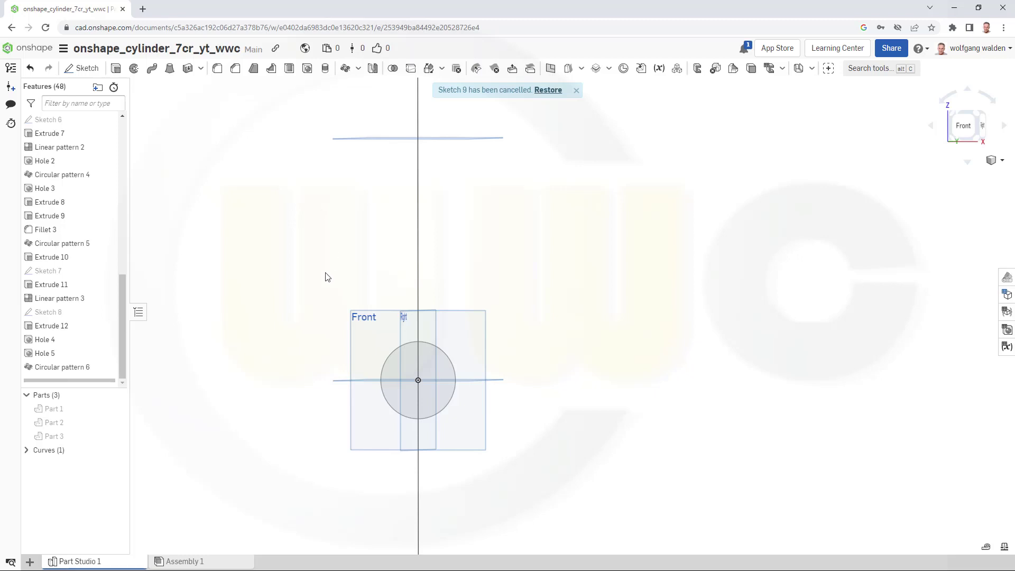
# Step: Orbit the view slightly off the straight front orientation
pyautogui.moveTo(327, 277)
pyautogui.mouseDown(button='right')
pyautogui.moveTo(313, 288)
pyautogui.moveTo(340, 284)
pyautogui.moveTo(317, 281)
pyautogui.moveTo(331, 278)
pyautogui.mouseUp(button='right')
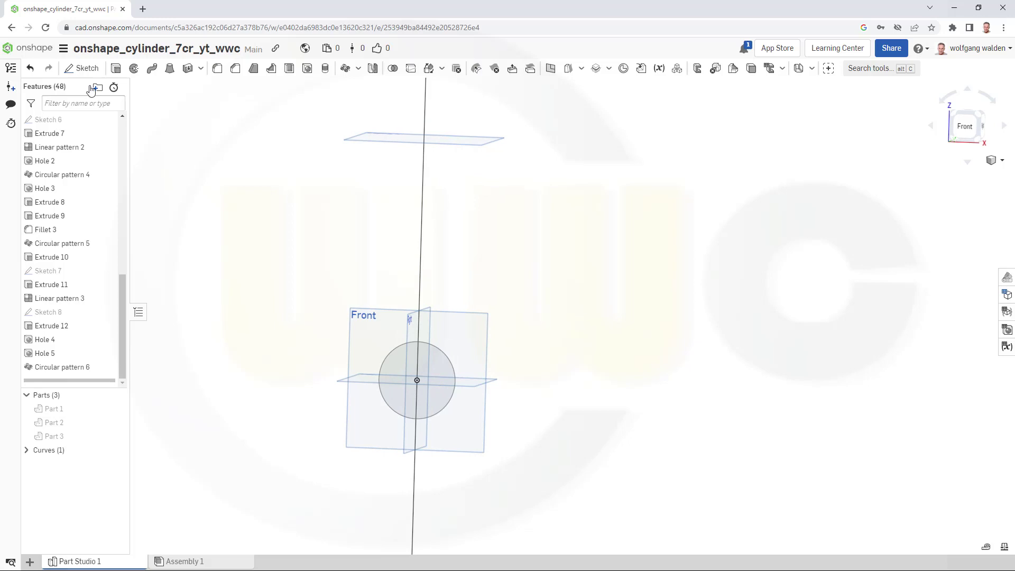
# Step: Start a sketch on the Front plane and draw a corner rectangle from the origin upward
pyautogui.click(82, 68)
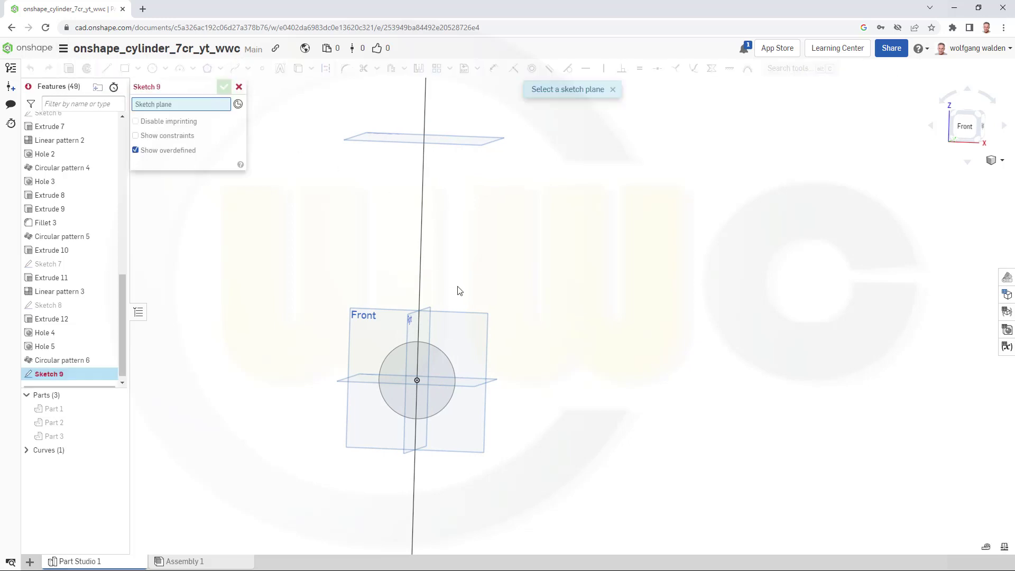
pyautogui.click(453, 316)
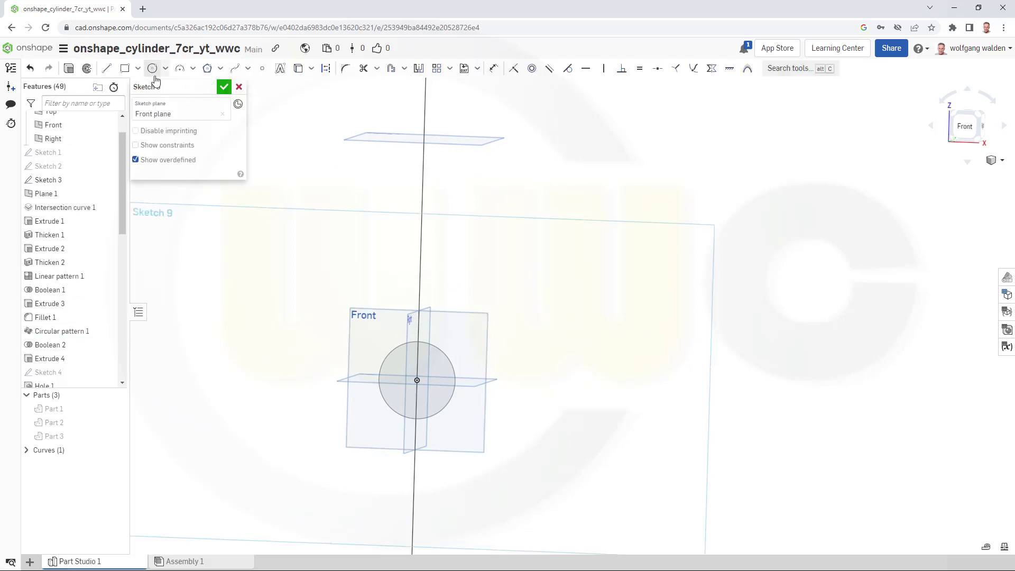
pyautogui.click(124, 68)
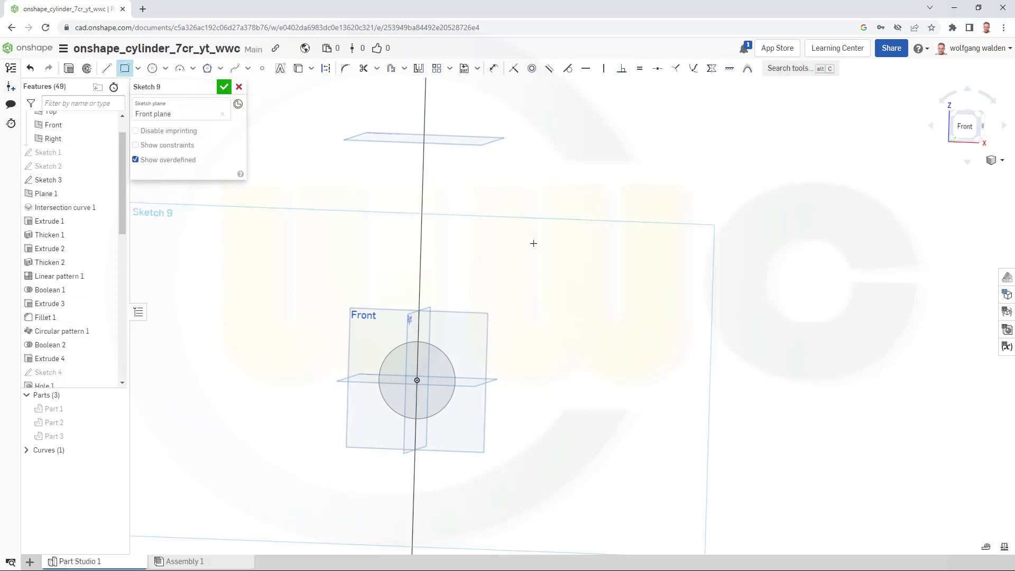
pyautogui.click(412, 379)
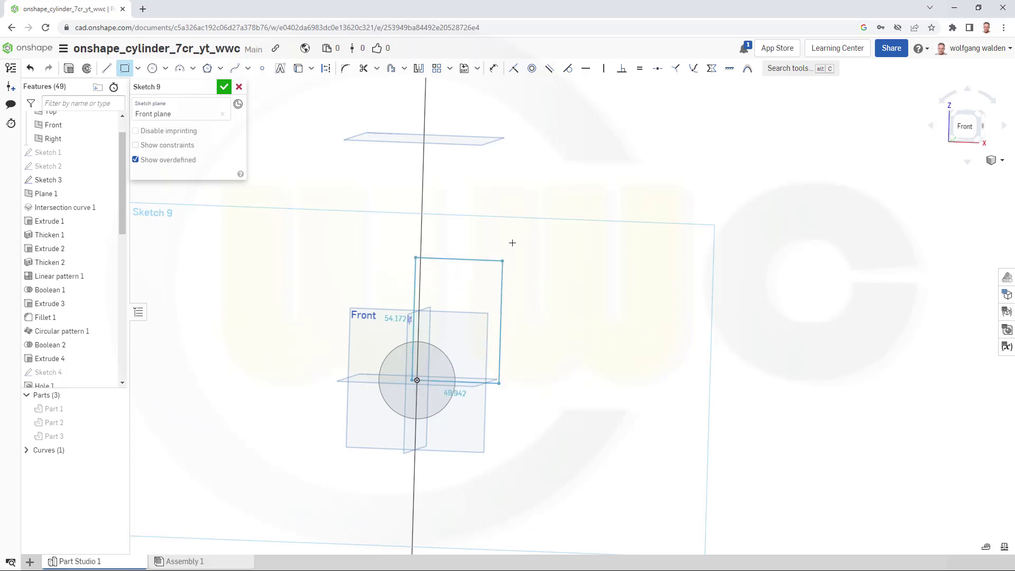
pyautogui.click(540, 178)
pyautogui.press('Escape')
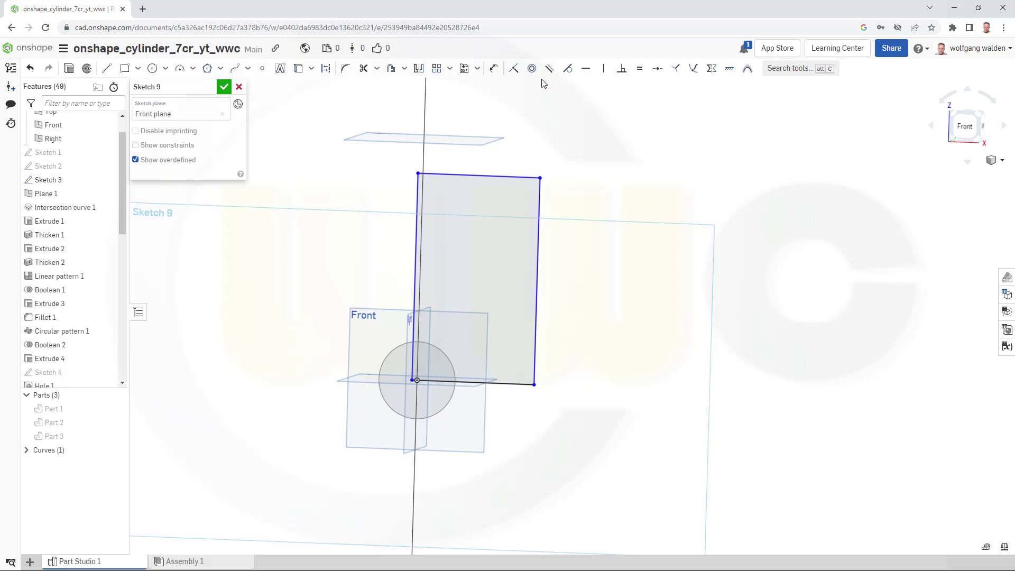
# Step: Make the rectangle's top edge coincident with the upper plane
pyautogui.click(513, 69)
pyautogui.click(486, 176)
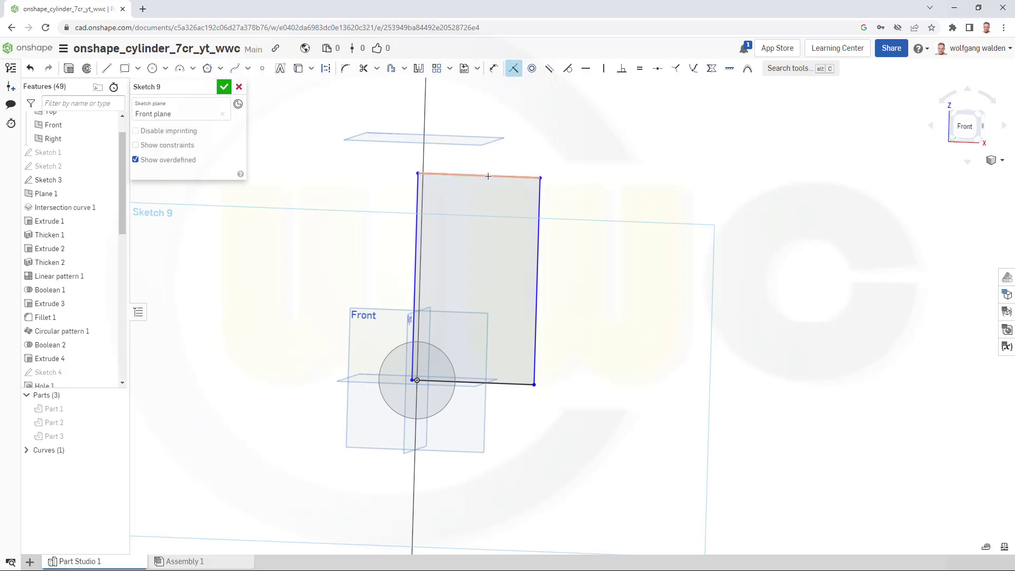
pyautogui.click(471, 145)
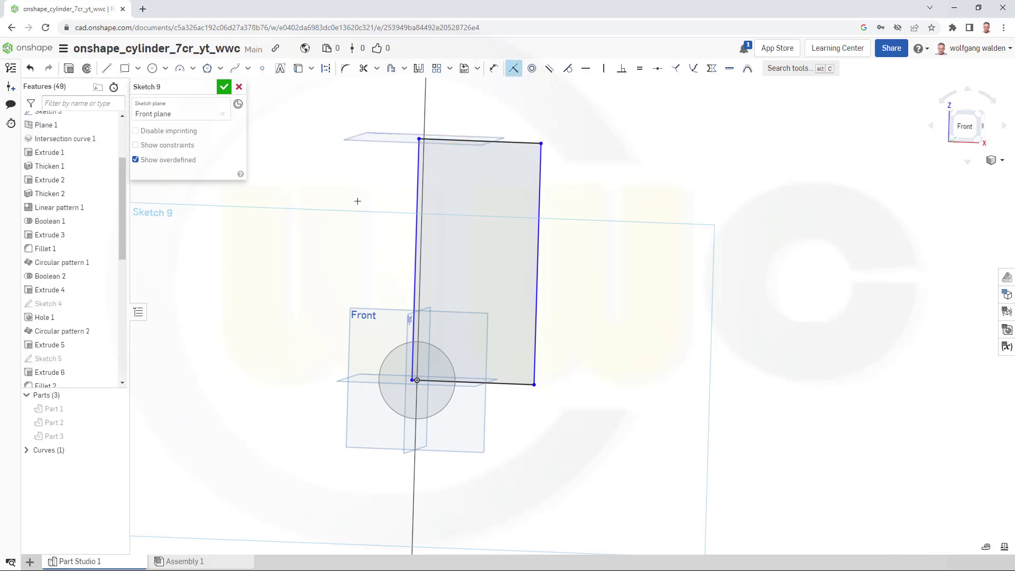
# Step: Dimension the rectangle width as 136/2, giving 68 mm
pyautogui.click(493, 68)
pyautogui.click(415, 251)
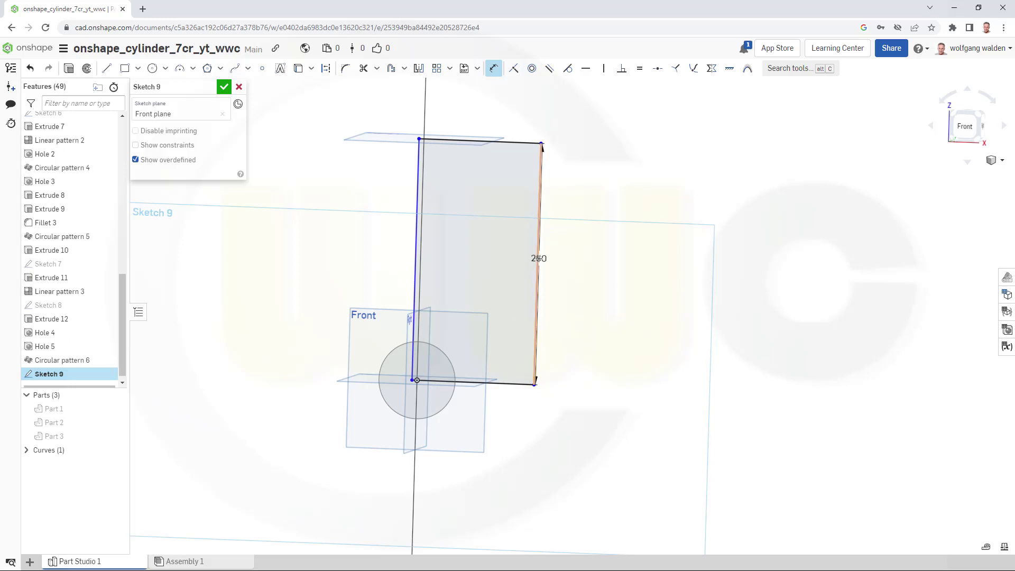
pyautogui.click(539, 258)
pyautogui.click(482, 475)
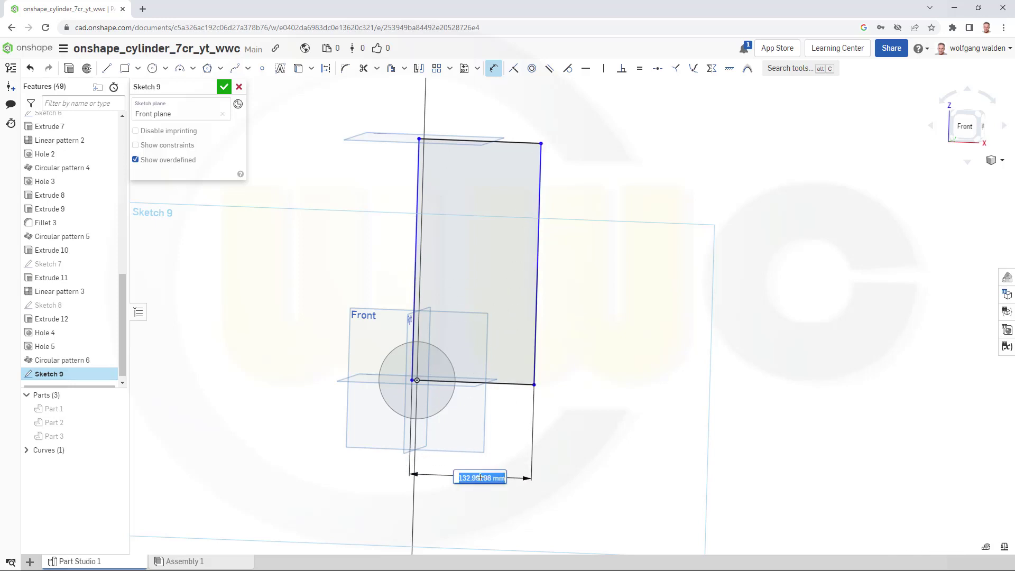
pyautogui.write('136')
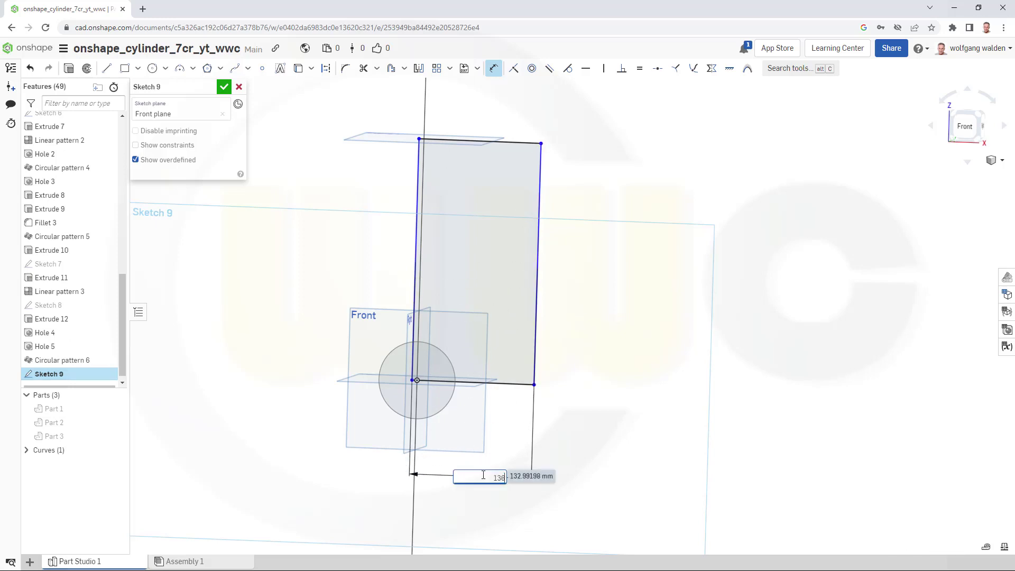
pyautogui.write('/2')
pyautogui.press('Return')
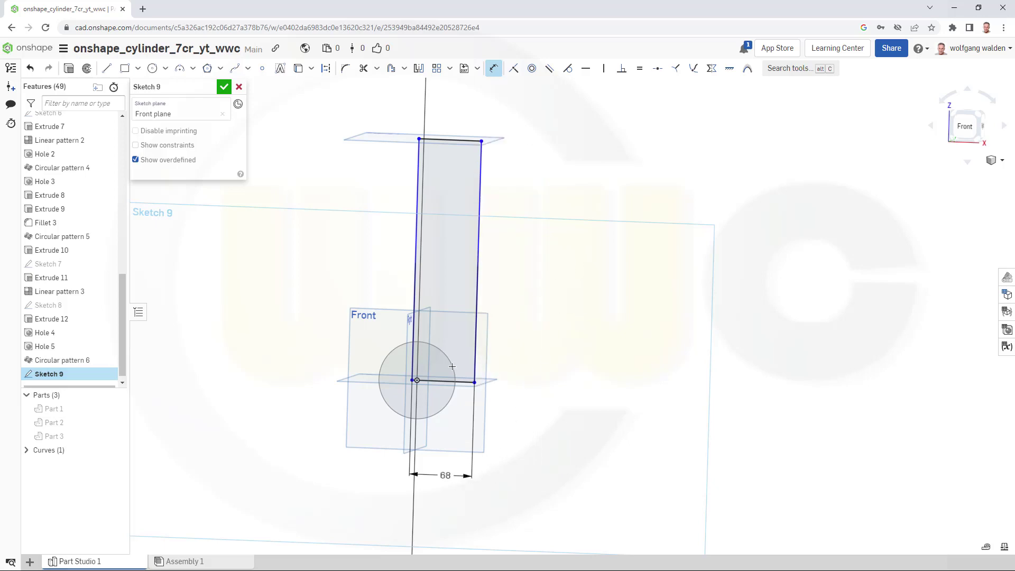
# Step: Snap the rectangle's bottom-left corner onto the origin
pyautogui.scroll(3, 391, 419)
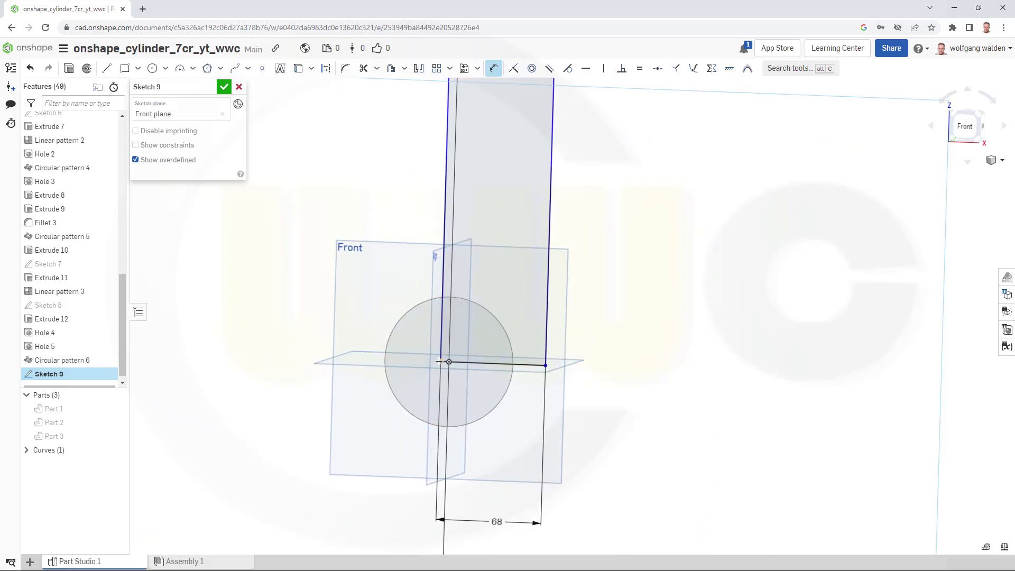
pyautogui.click(513, 68)
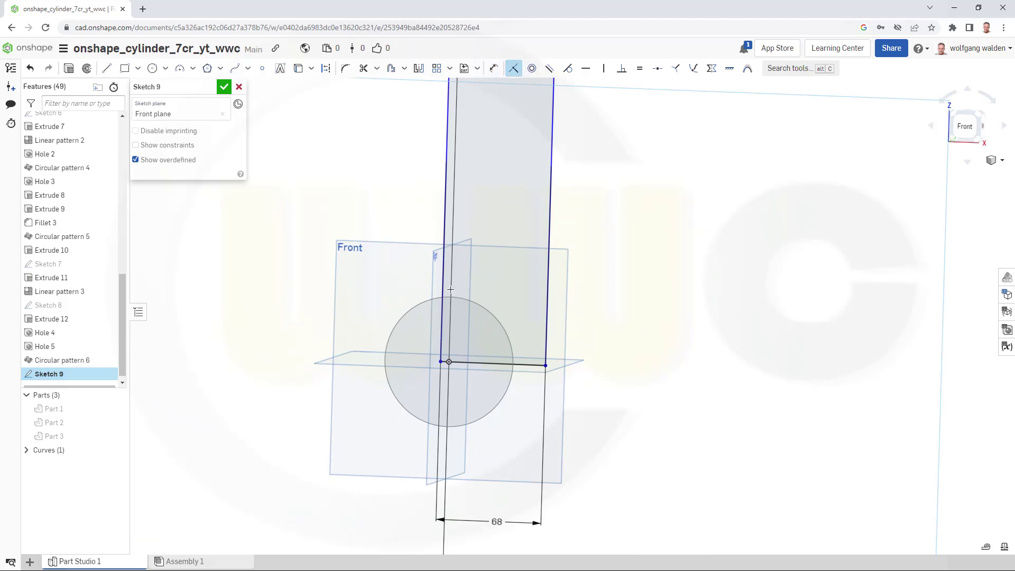
pyautogui.click(447, 364)
pyautogui.click(450, 363)
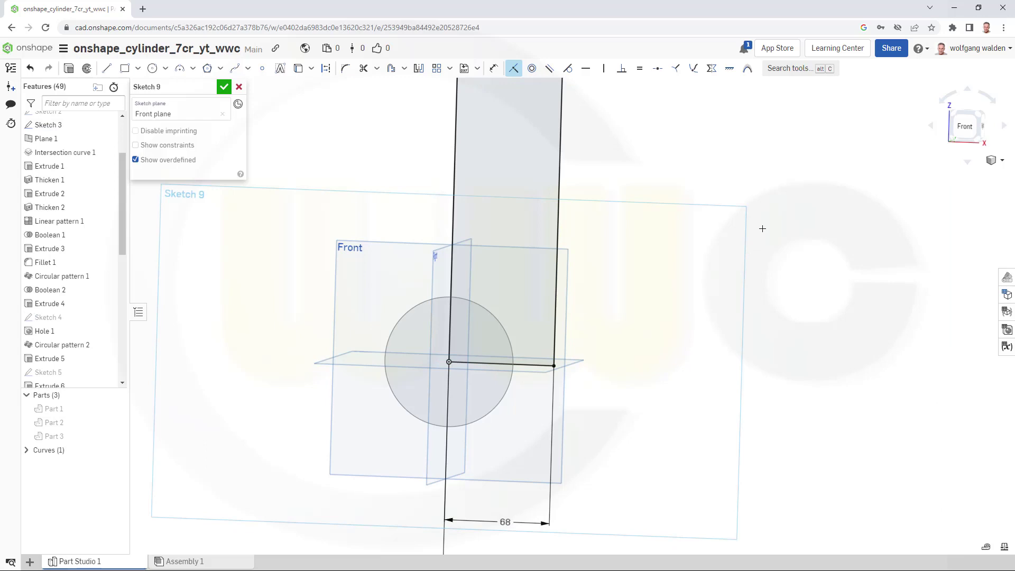
# Step: Close Sketch 9 and revolve its rectangle a full turn about the vertical axis into Part 4
pyautogui.click(224, 88)
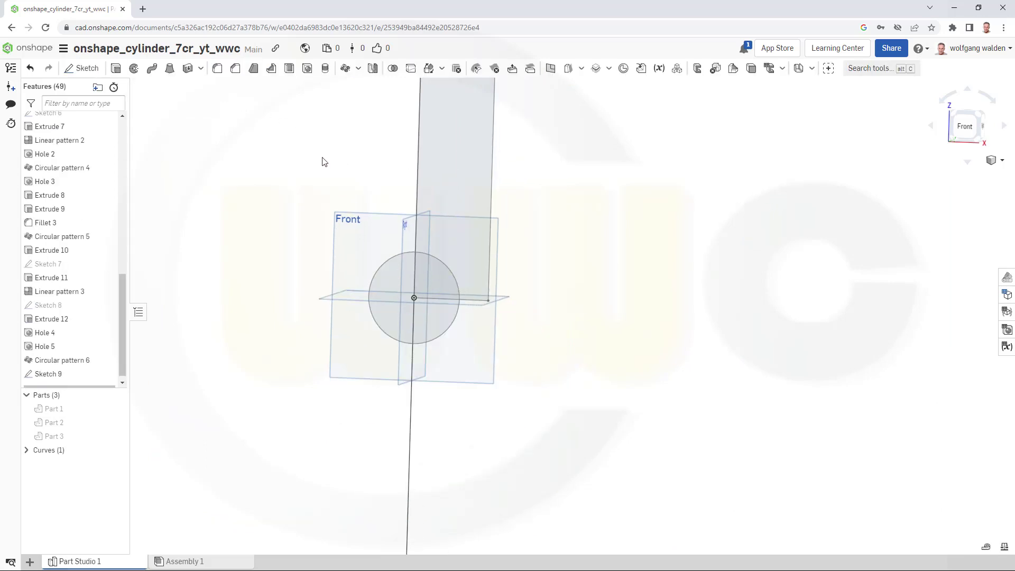
pyautogui.moveTo(324, 165); pyautogui.dragTo(378, 308, button='middle')
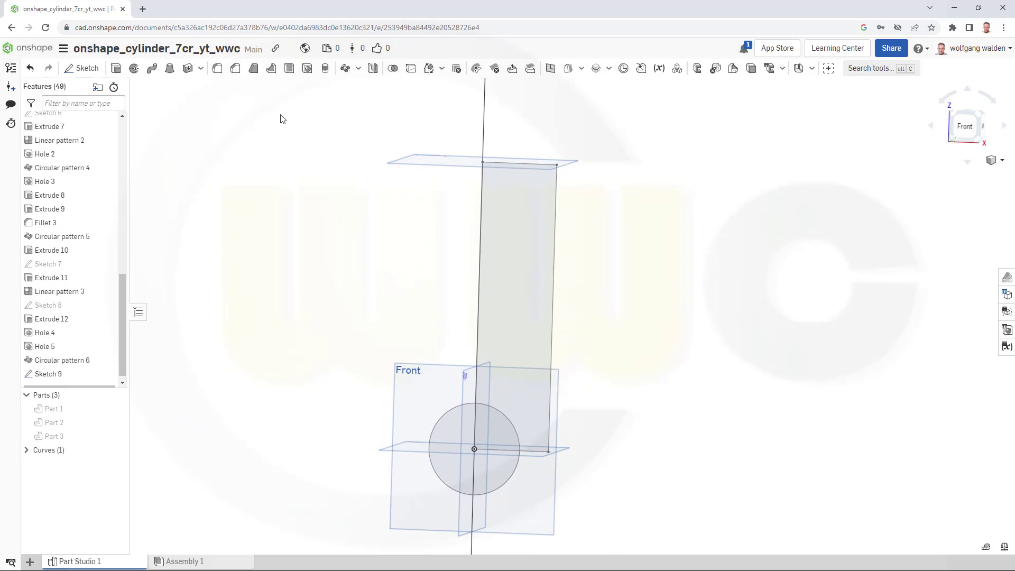
pyautogui.click(137, 70)
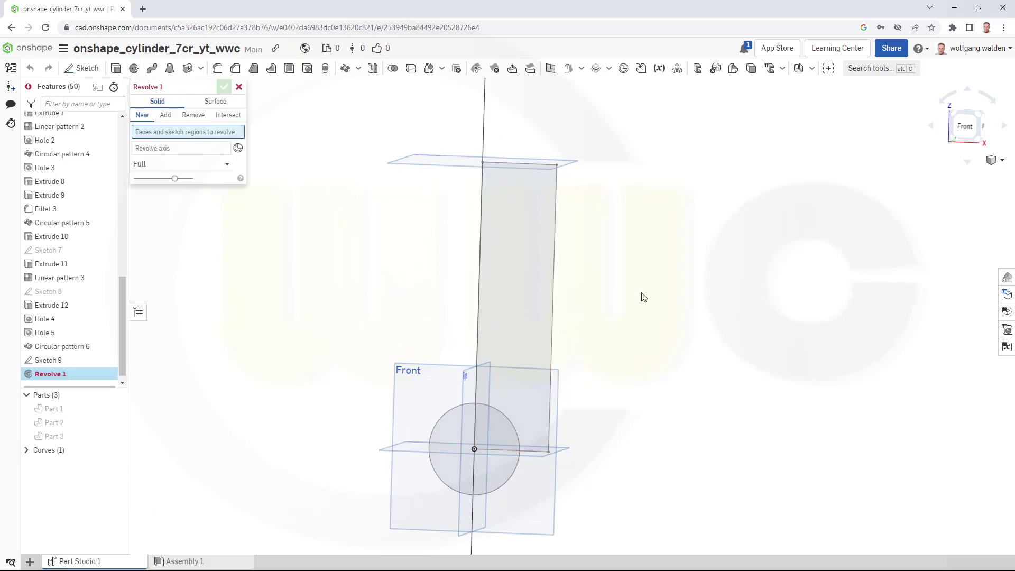
pyautogui.click(555, 244)
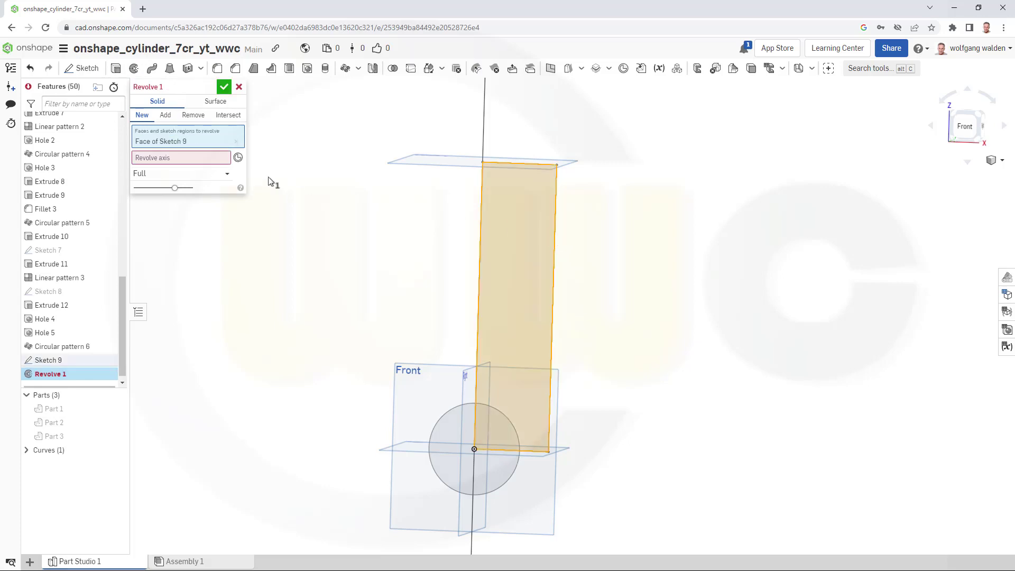
pyautogui.click(483, 122)
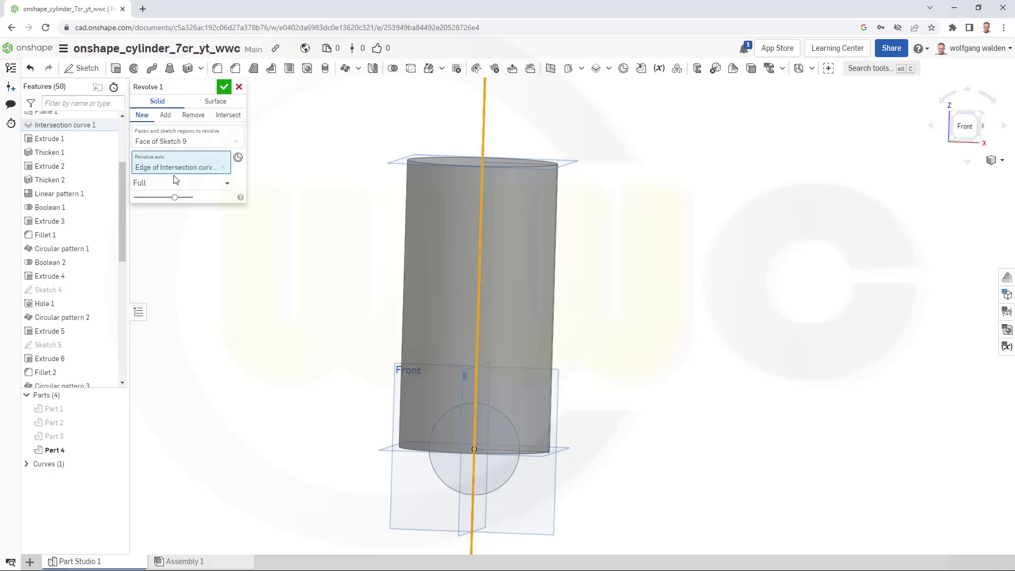
pyautogui.click(223, 87)
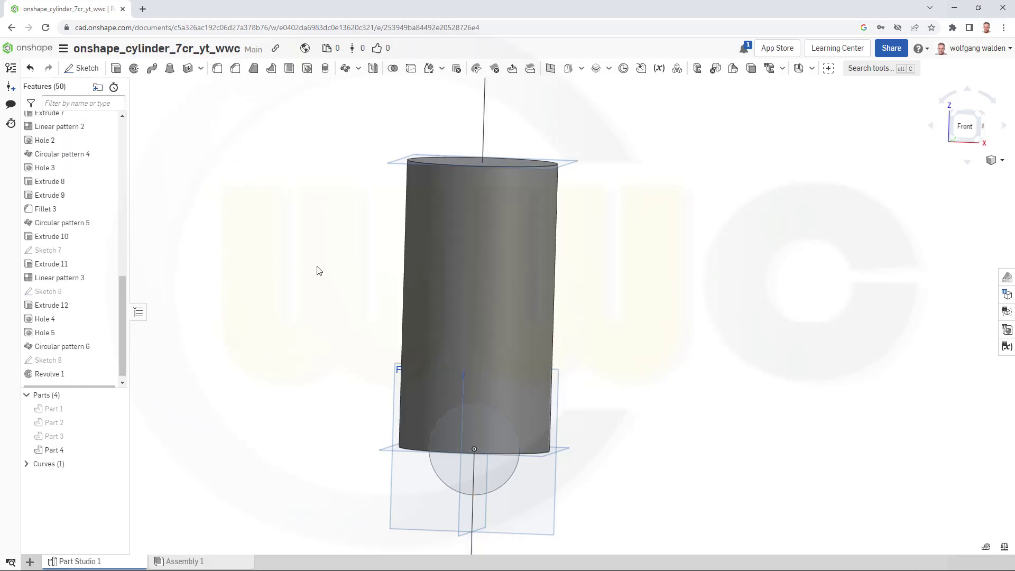
pyautogui.moveTo(311, 266); pyautogui.dragTo(316, 272, button='right')
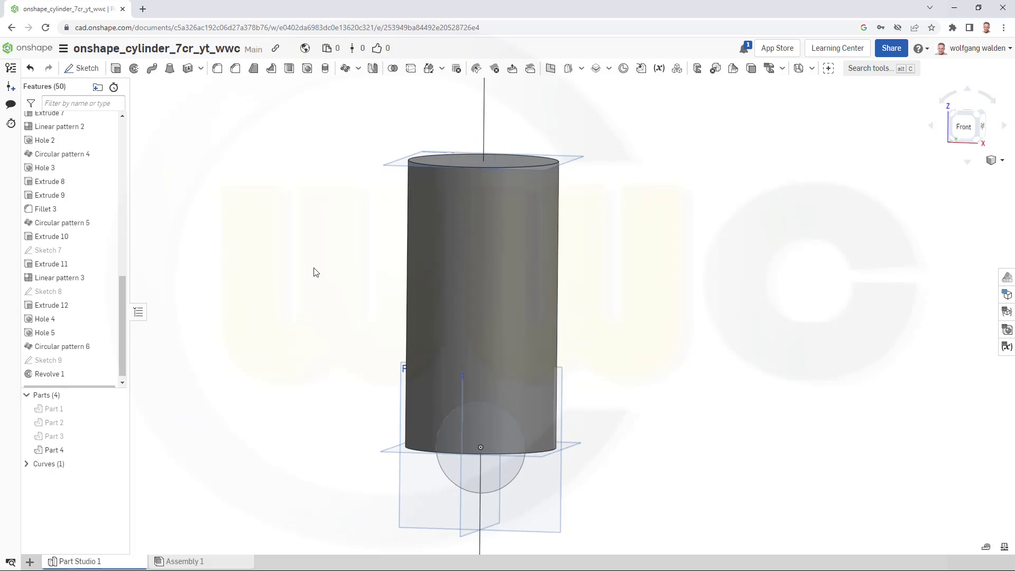
# Step: Start Sketch 10 on the Front plane with a rectangle right of the cylinder
pyautogui.click(82, 68)
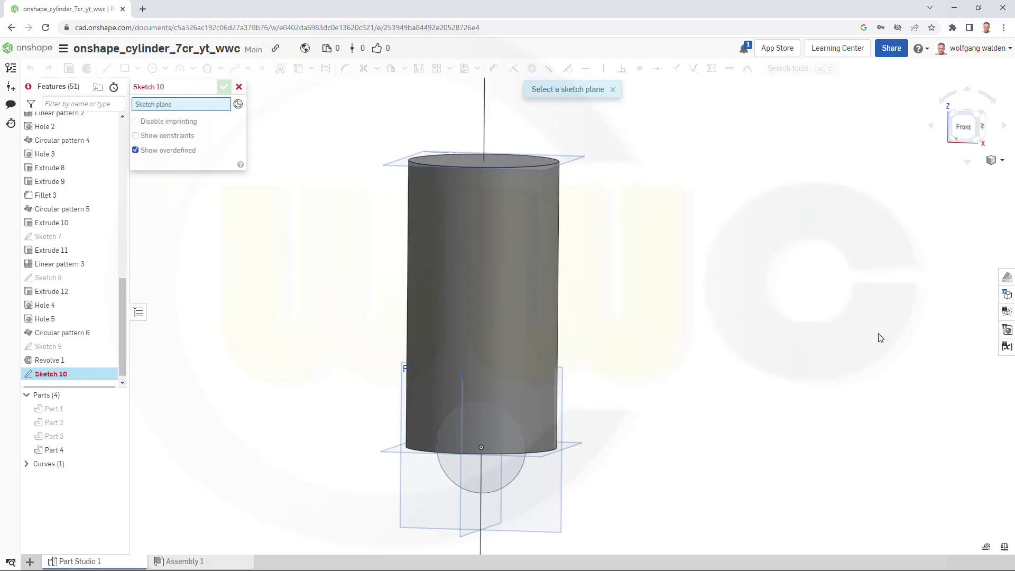
pyautogui.click(562, 503)
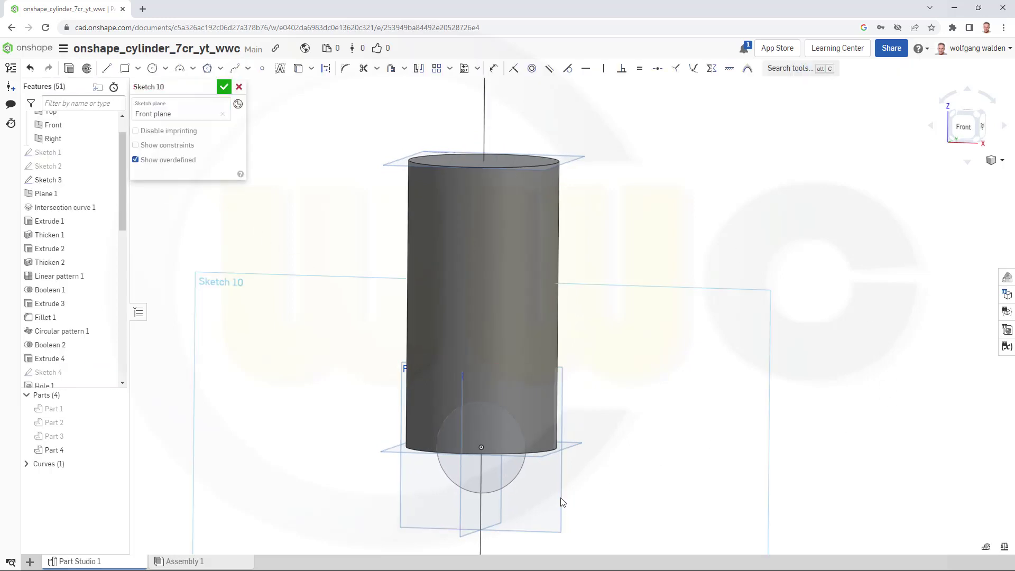
pyautogui.click(124, 69)
pyautogui.click(609, 192)
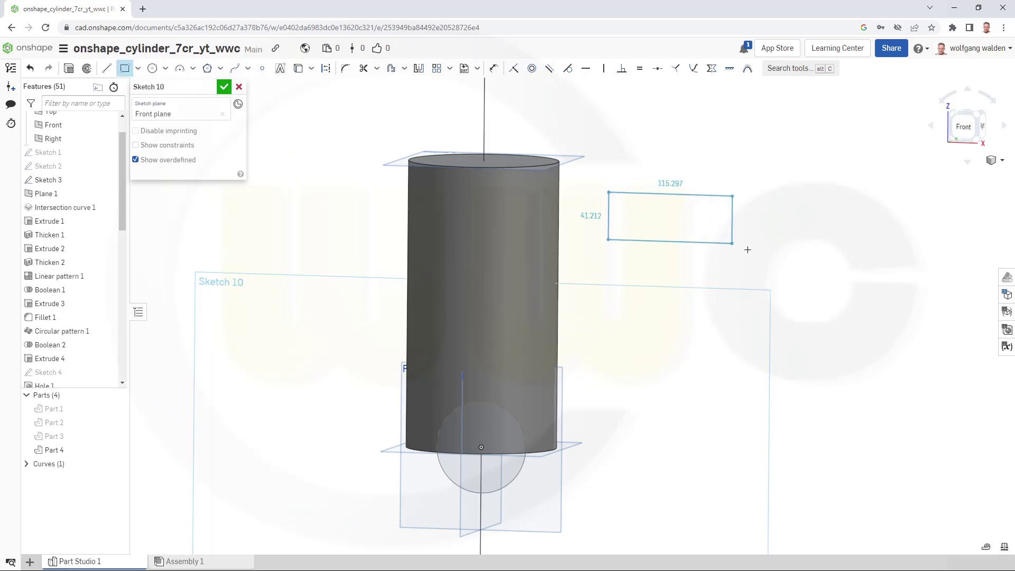
pyautogui.click(788, 250)
pyautogui.press('Escape')
# Step: Make the rectangle's top edge coincident with Plane 1 at the cylinder top
pyautogui.click(579, 162)
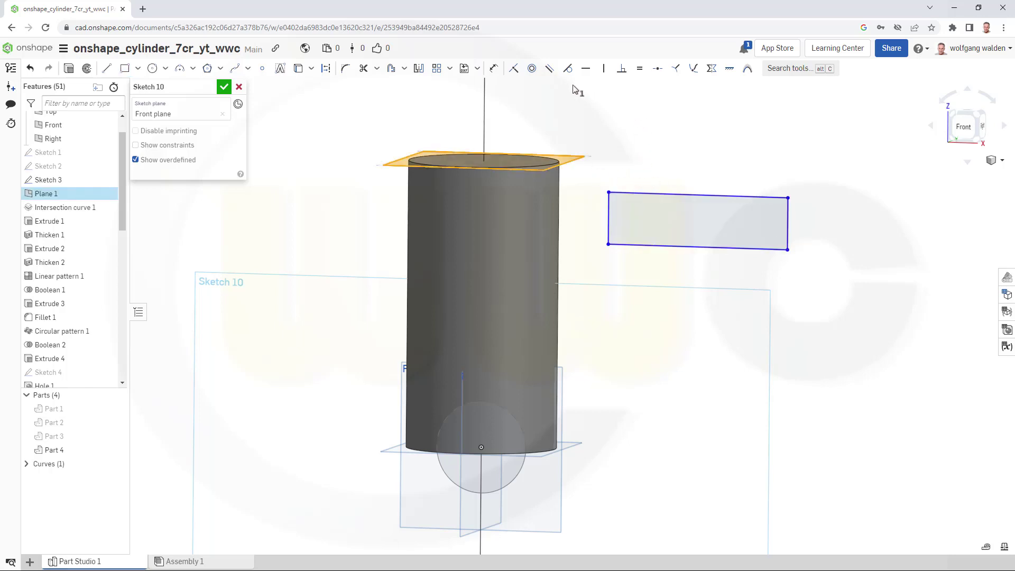
pyautogui.click(513, 68)
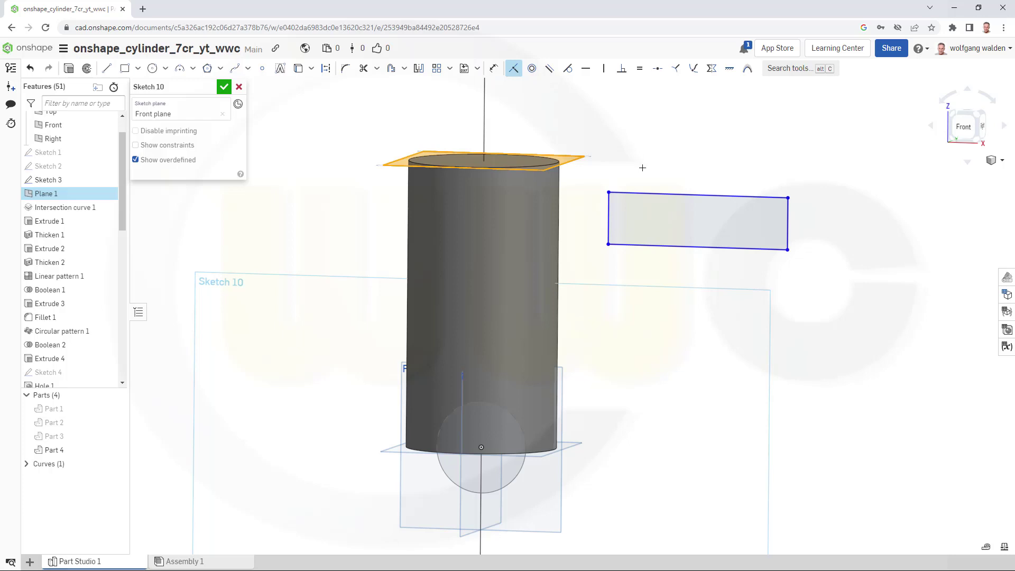
pyautogui.click(656, 194)
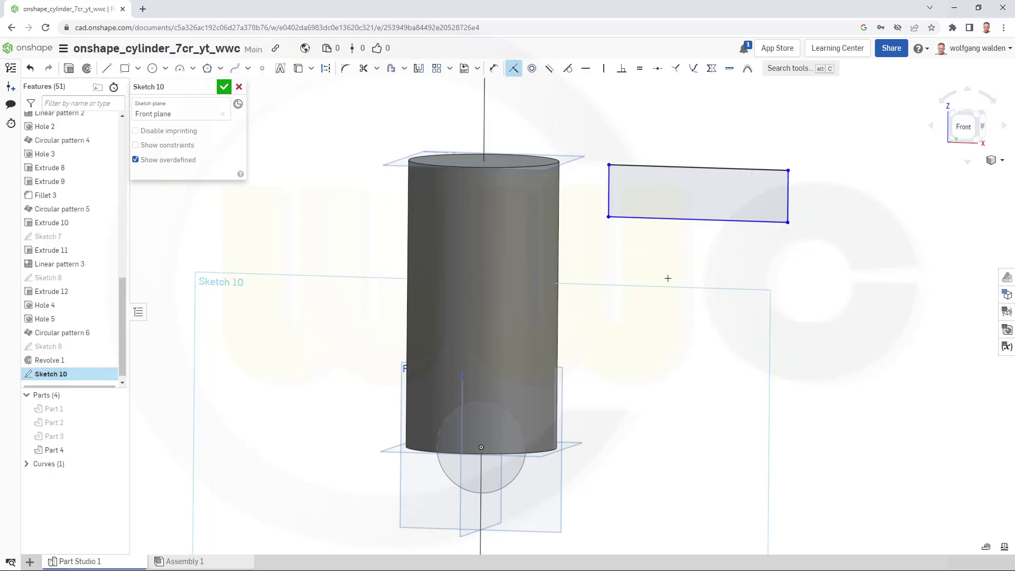
pyautogui.press('Escape')
# Step: Dimension the rectangle's width to 75 mm
pyautogui.click(494, 69)
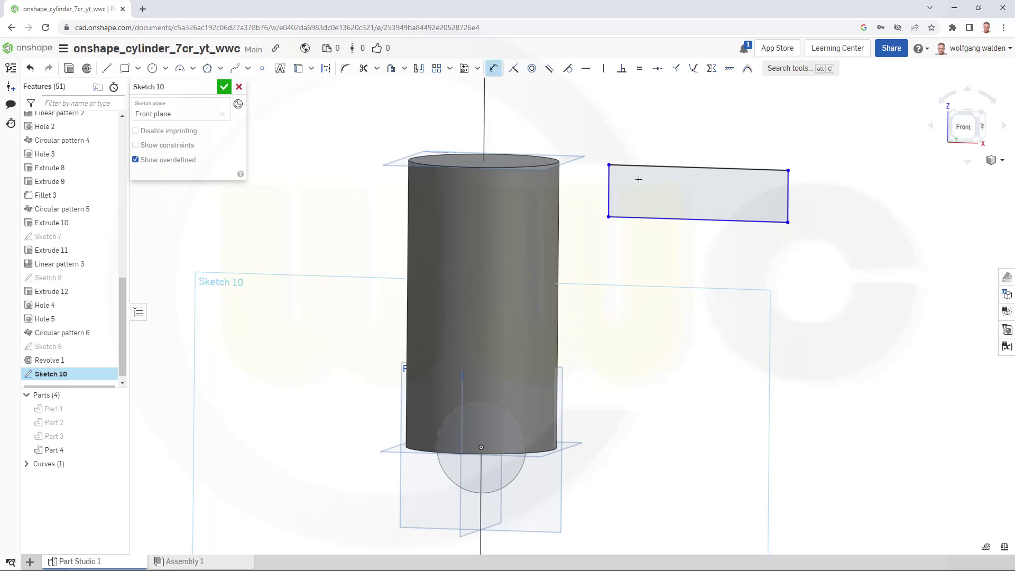
pyautogui.click(610, 182)
pyautogui.click(787, 192)
pyautogui.click(697, 146)
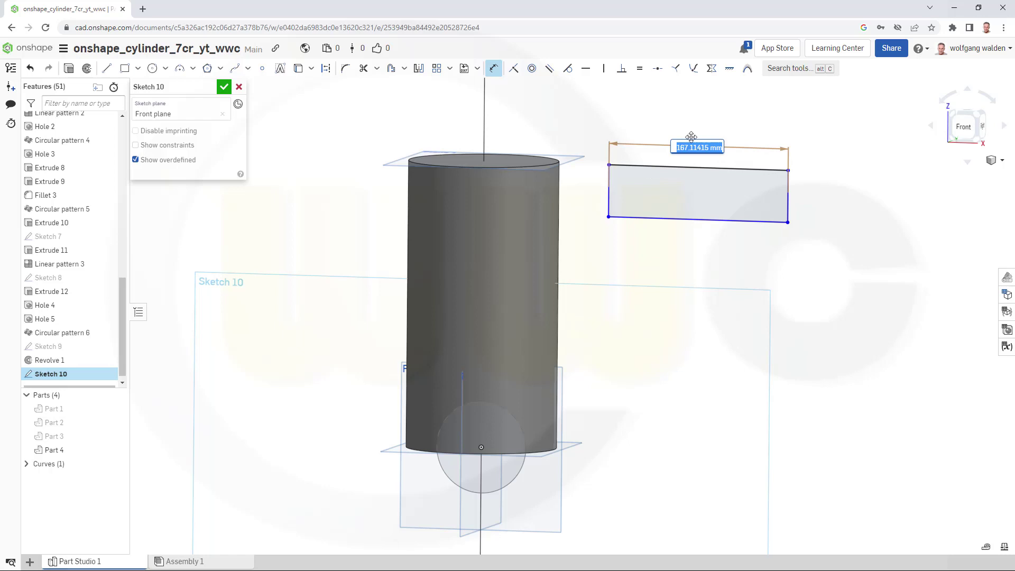
pyautogui.write('75')
pyautogui.press('Return')
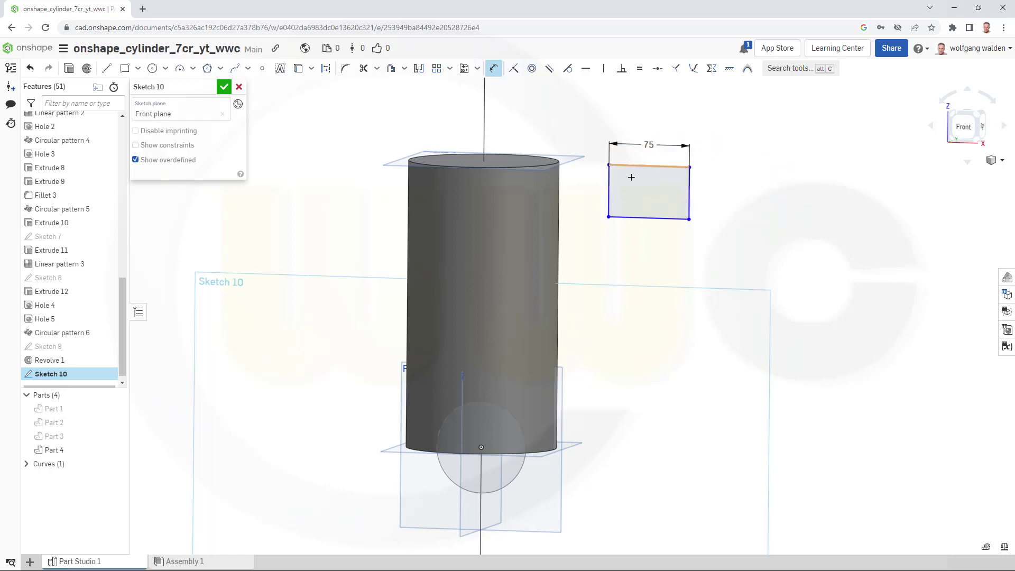
# Step: Dimension the rectangle's height to 1.67 mm
pyautogui.click(632, 177)
pyautogui.click(640, 217)
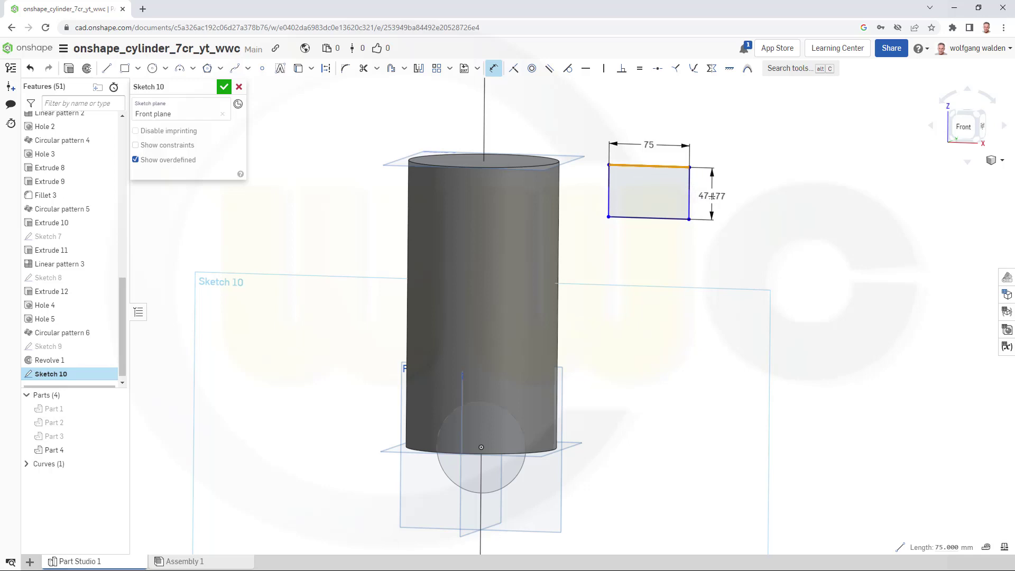
pyautogui.click(713, 196)
pyautogui.write('1')
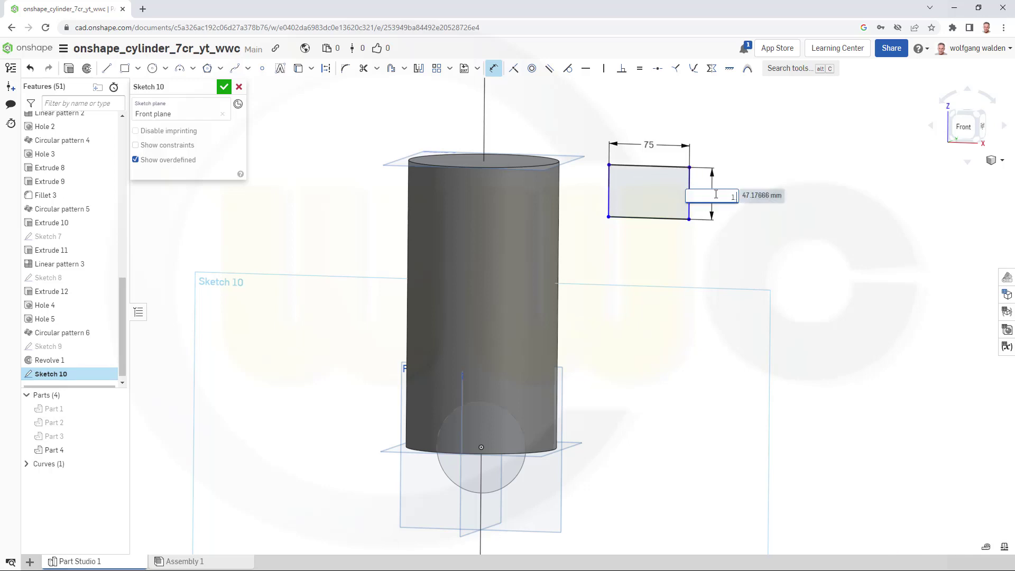
pyautogui.write('.67')
pyautogui.press('Return')
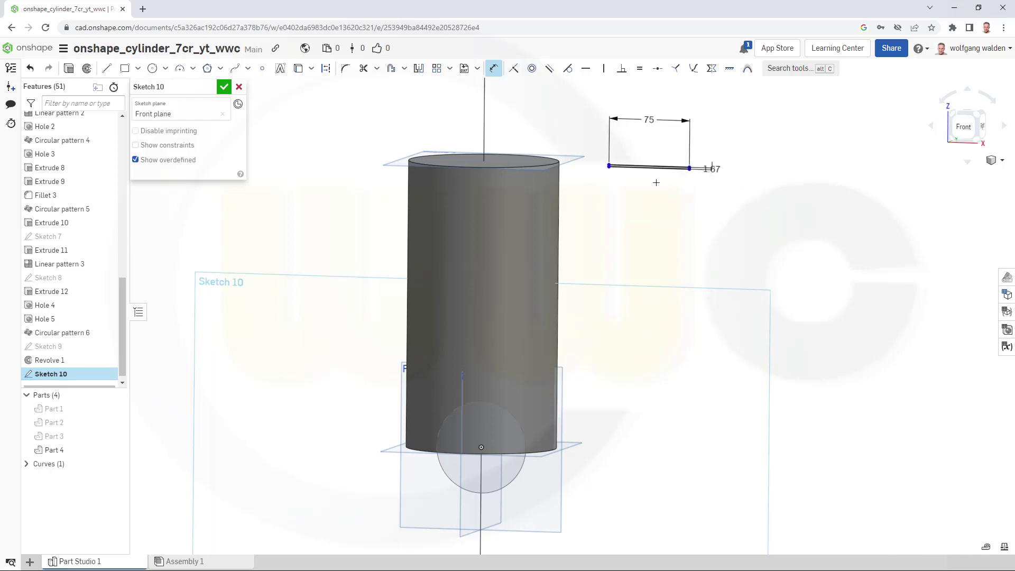
pyautogui.scroll(2, 582, 170)
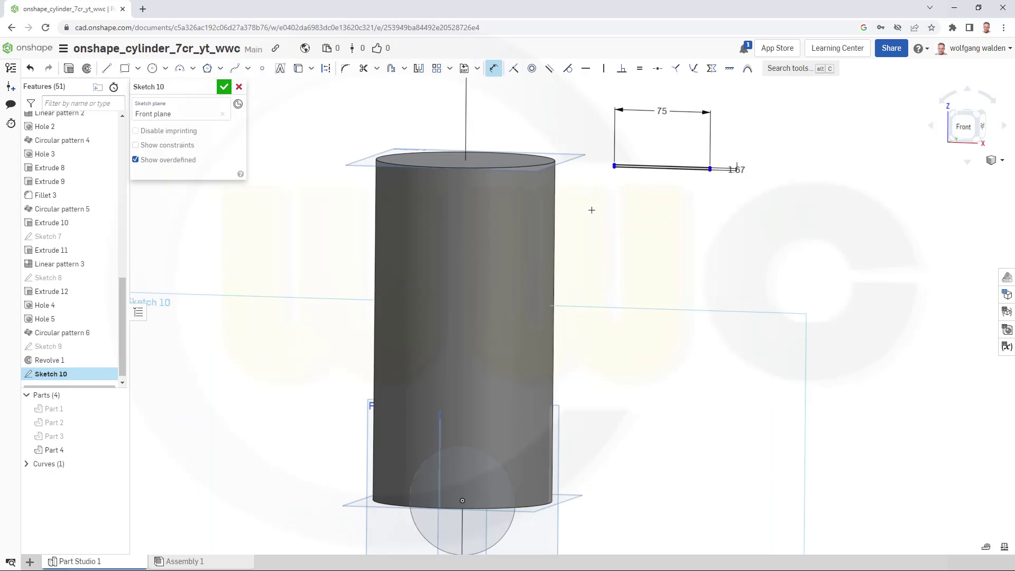
pyautogui.press('Escape')
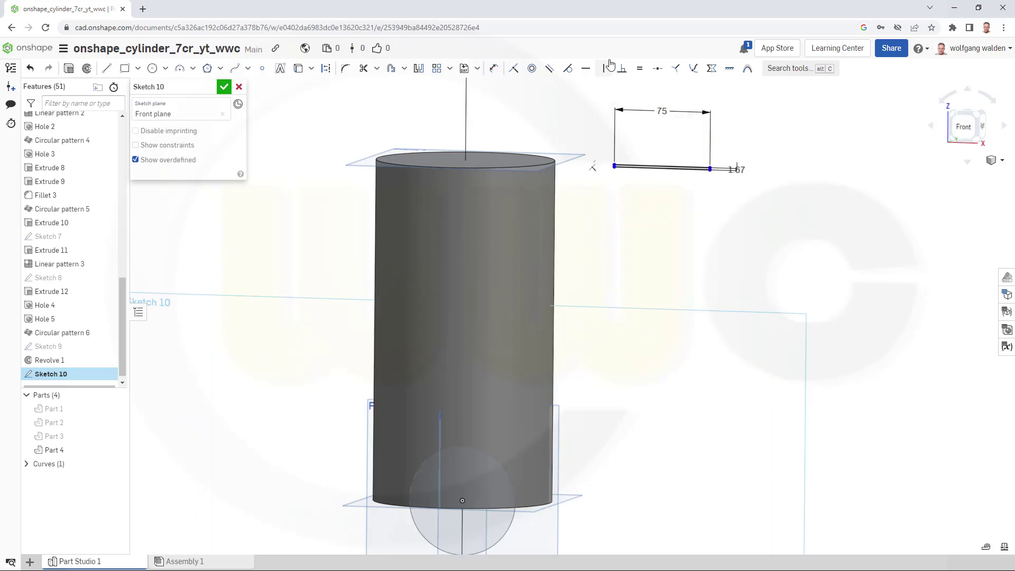
# Step: Bring the cylinder top back into view and finish Sketch 10
pyautogui.click(603, 68)
pyautogui.scroll(5, 608, 182)
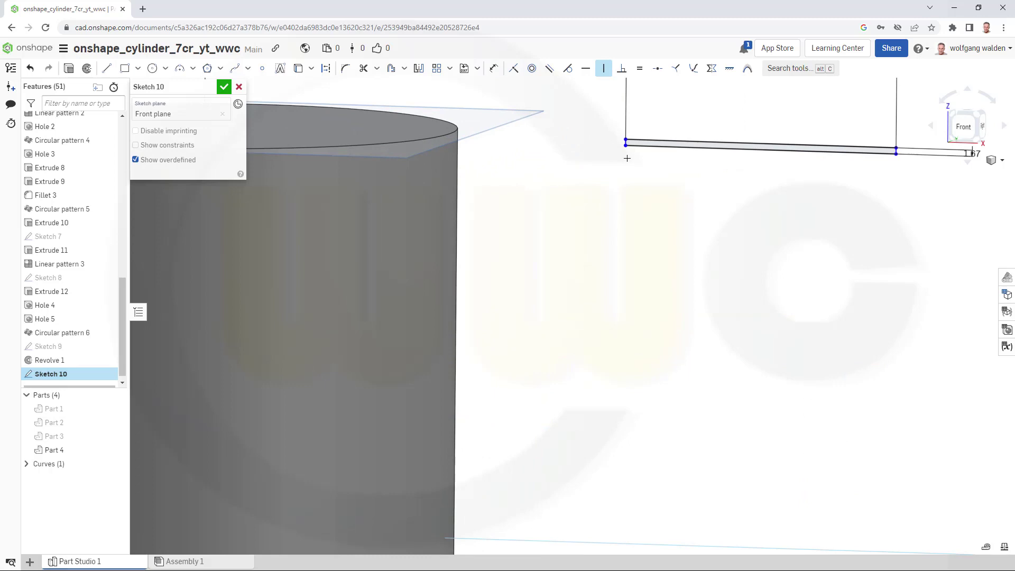
pyautogui.scroll(-4, 601, 215)
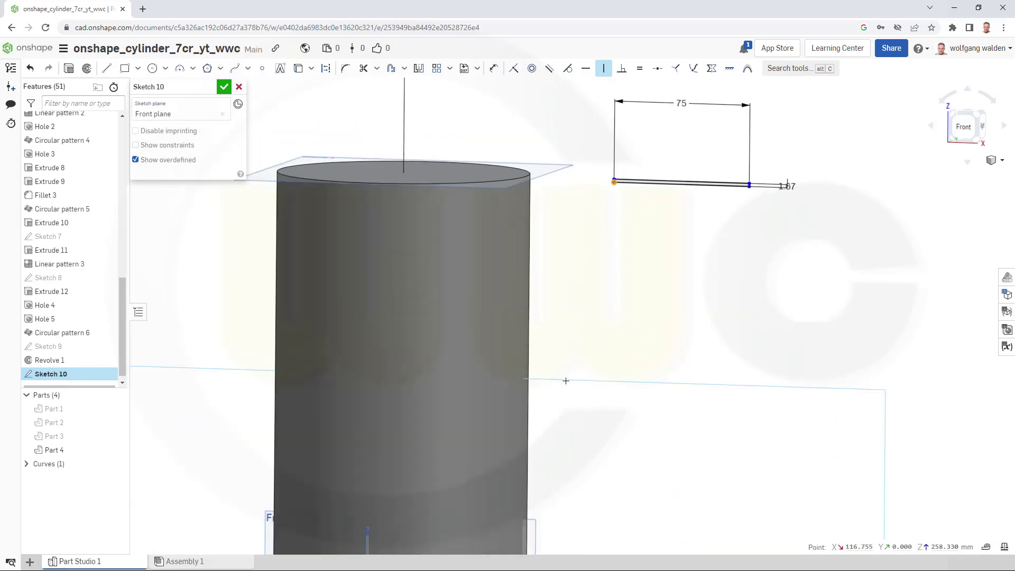
pyautogui.moveTo(577, 491); pyautogui.dragTo(662, 324, button='middle')
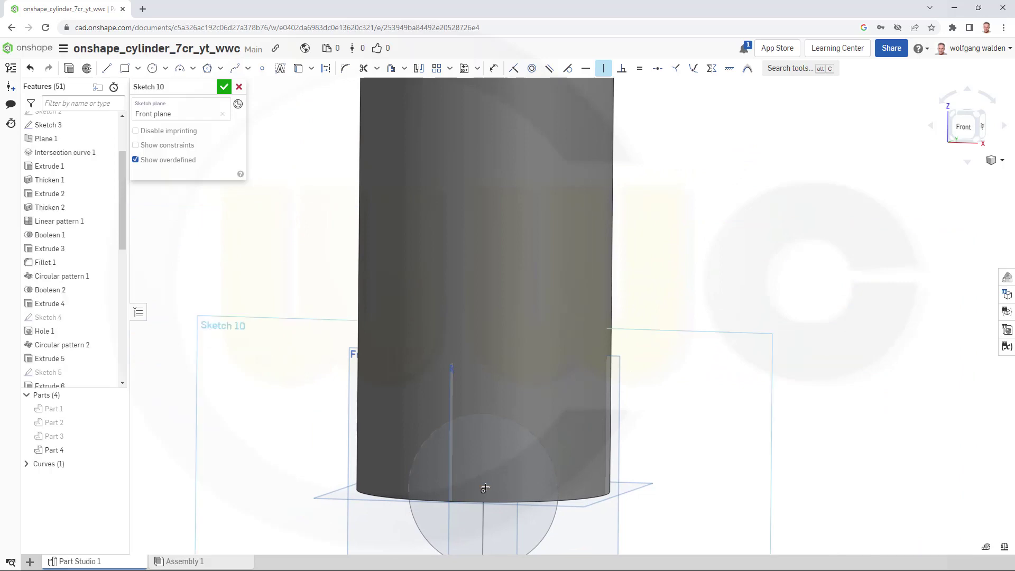
pyautogui.scroll(-1, 787, 237)
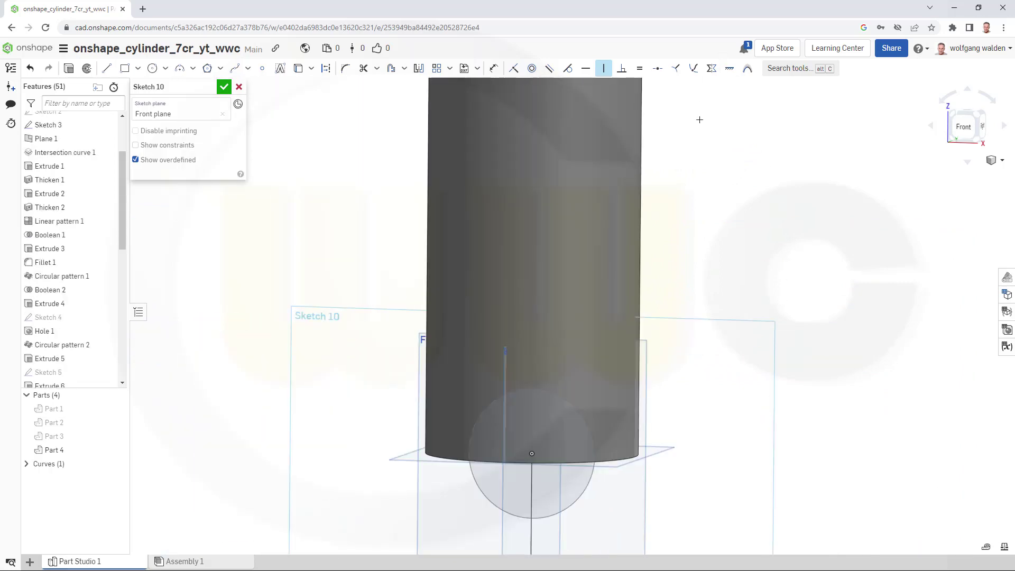
pyautogui.moveTo(695, 141); pyautogui.dragTo(695, 254, button='middle')
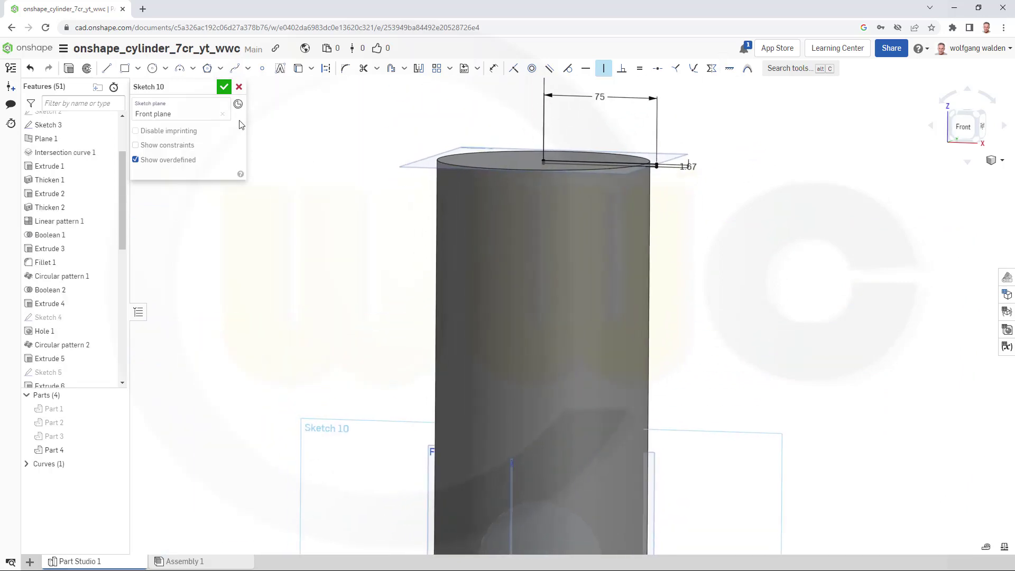
pyautogui.click(224, 87)
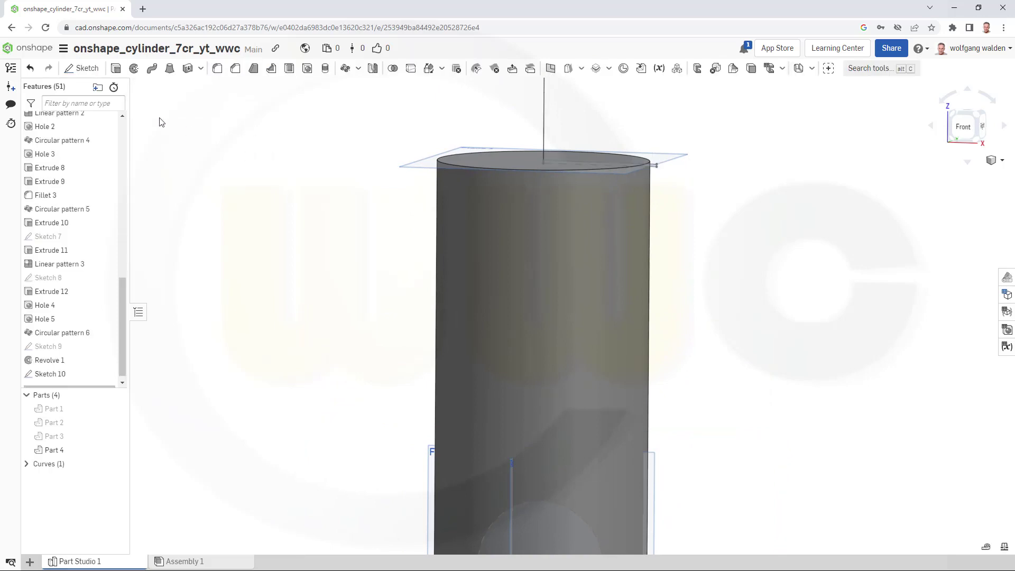
# Step: Create Revolve 2 in Add mode, spinning the Sketch 10 strip fully around the vertical axis line
pyautogui.click(133, 68)
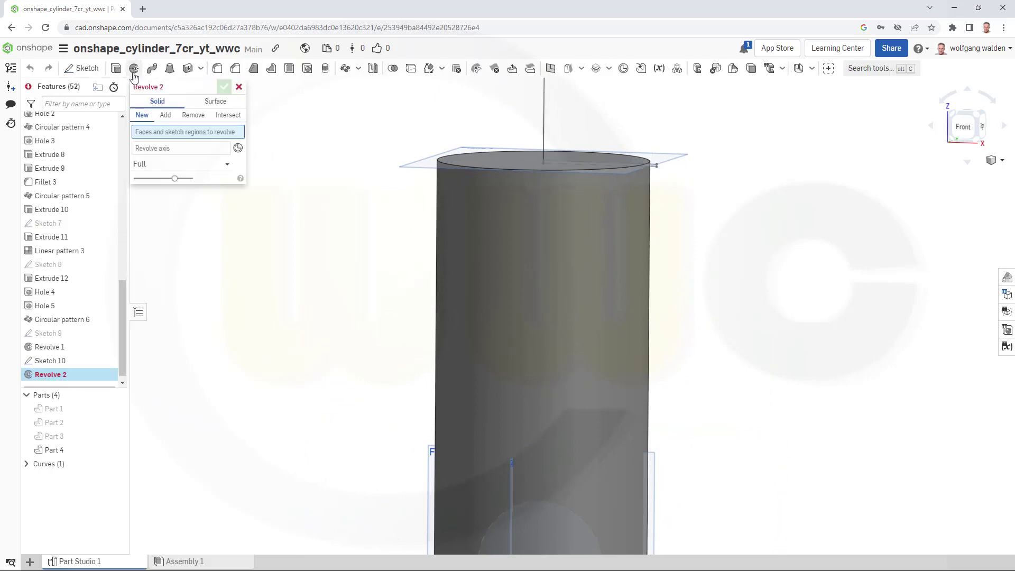
pyautogui.click(166, 115)
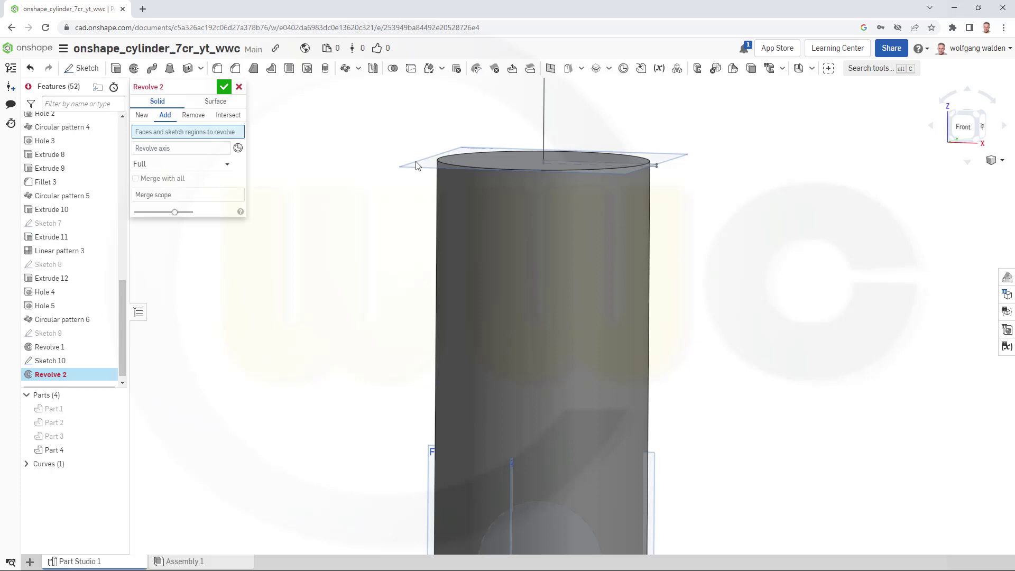
pyautogui.scroll(-2, 392, 168)
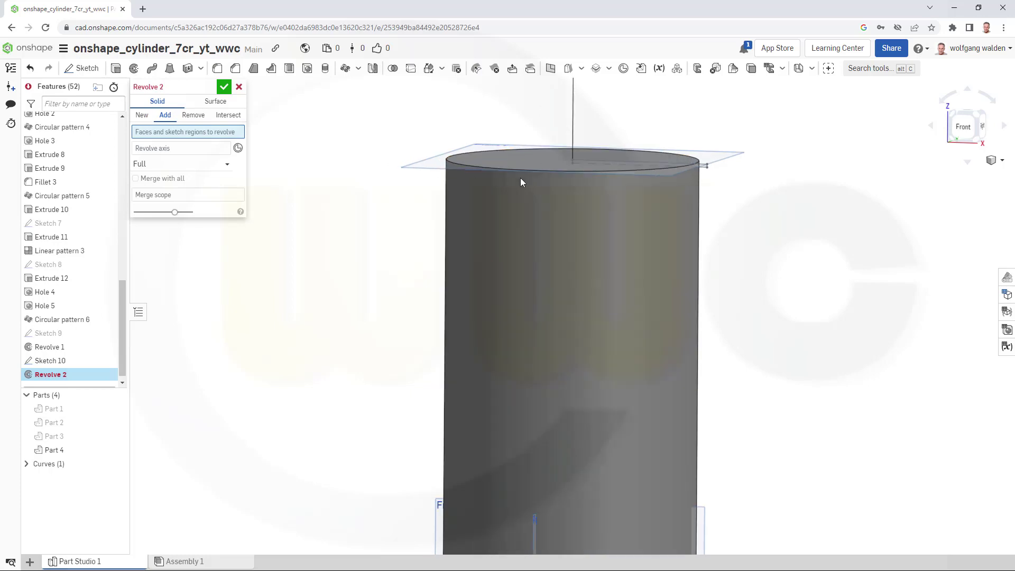
pyautogui.click(705, 169)
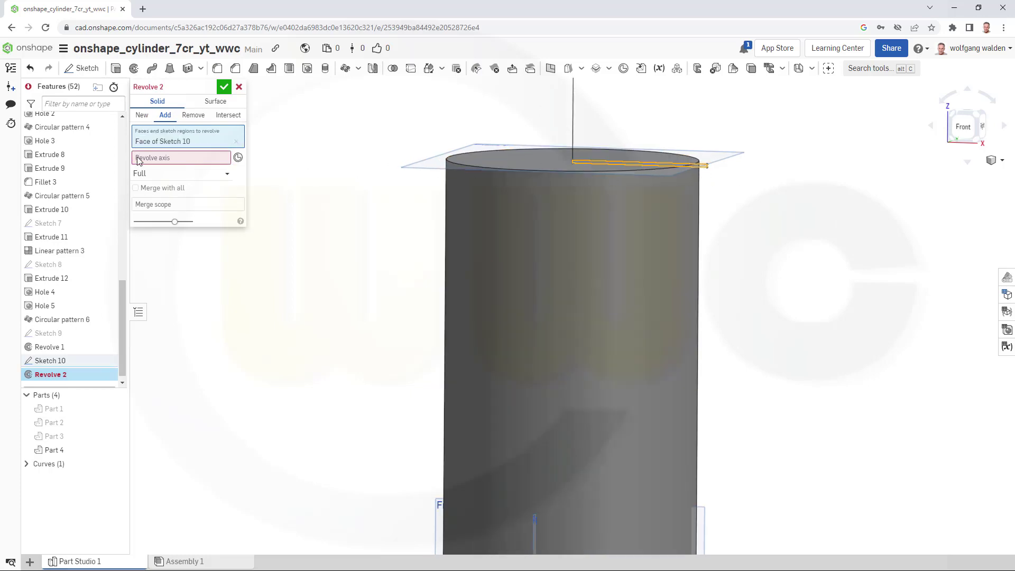
pyautogui.click(222, 158)
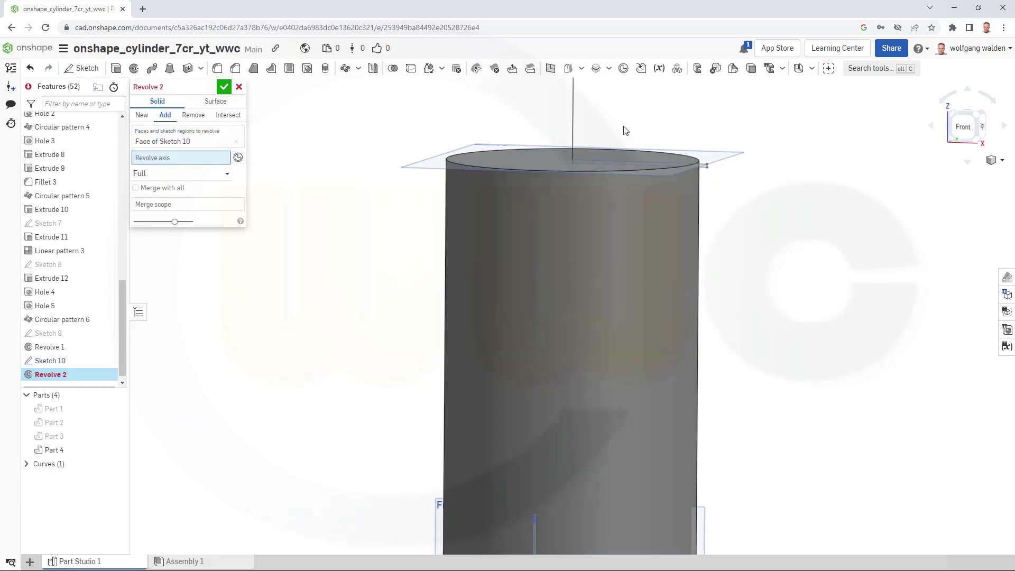
pyautogui.click(573, 118)
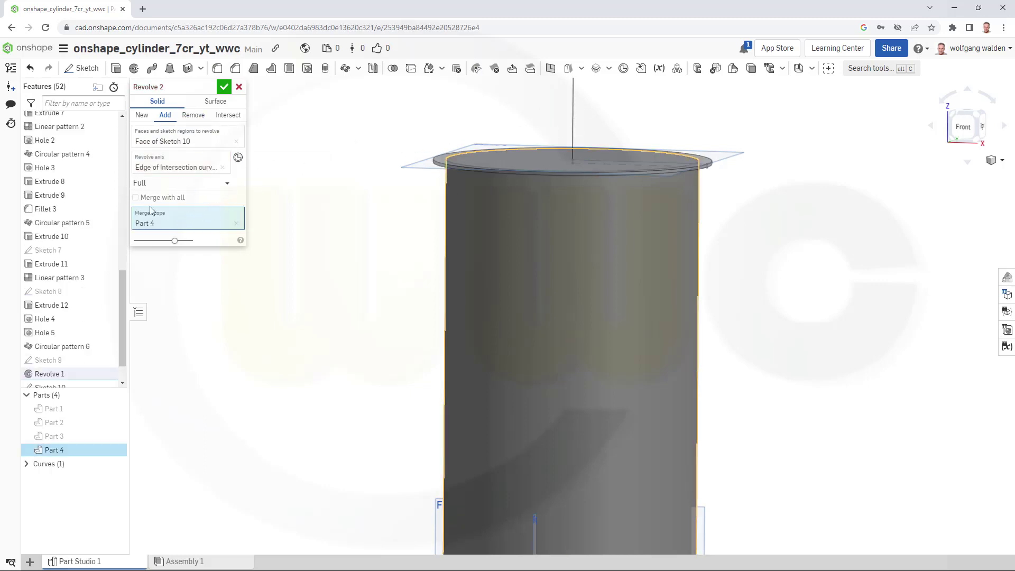
pyautogui.click(224, 88)
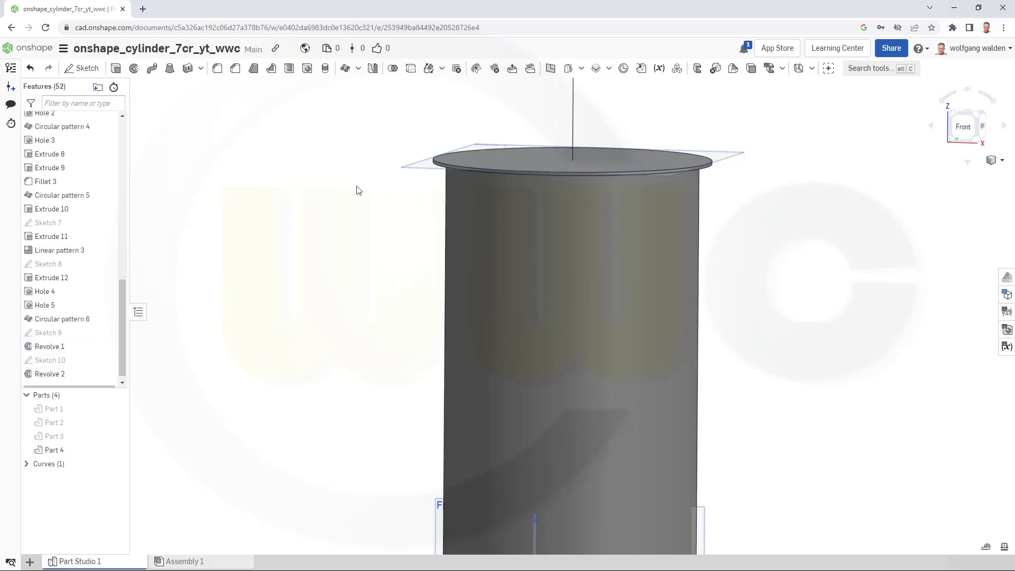
pyautogui.scroll(-2, 365, 242)
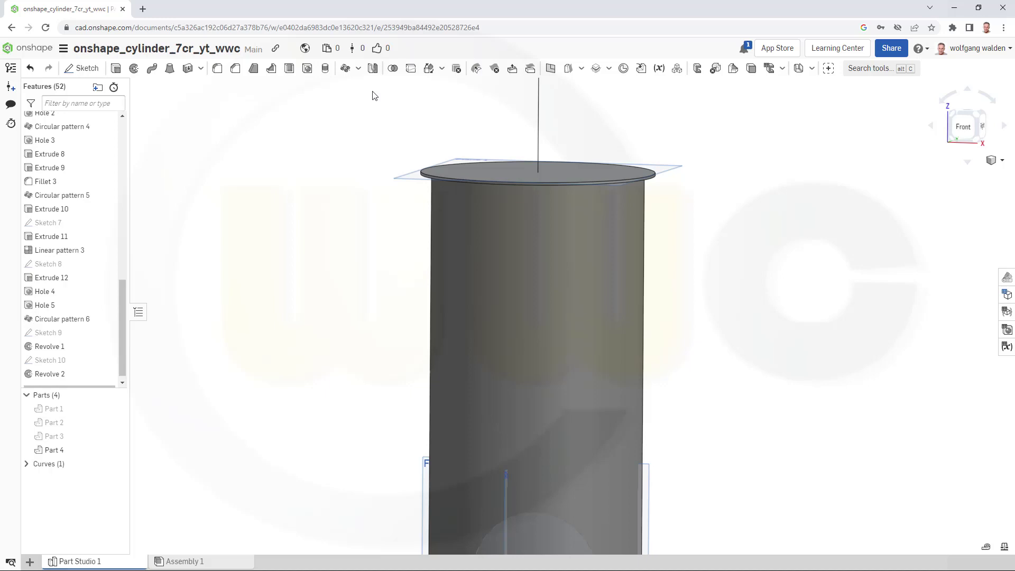
pyautogui.click(359, 68)
# Step: Set up a feature linear pattern of Revolve 2 along the vertical intersection curve, running downward
pyautogui.click(359, 90)
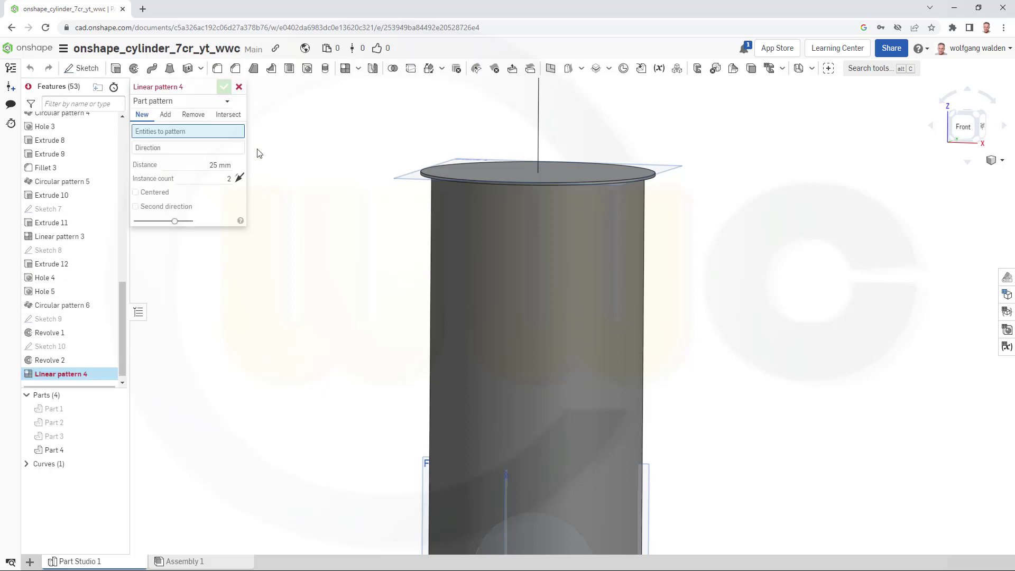
pyautogui.click(227, 101)
pyautogui.click(178, 136)
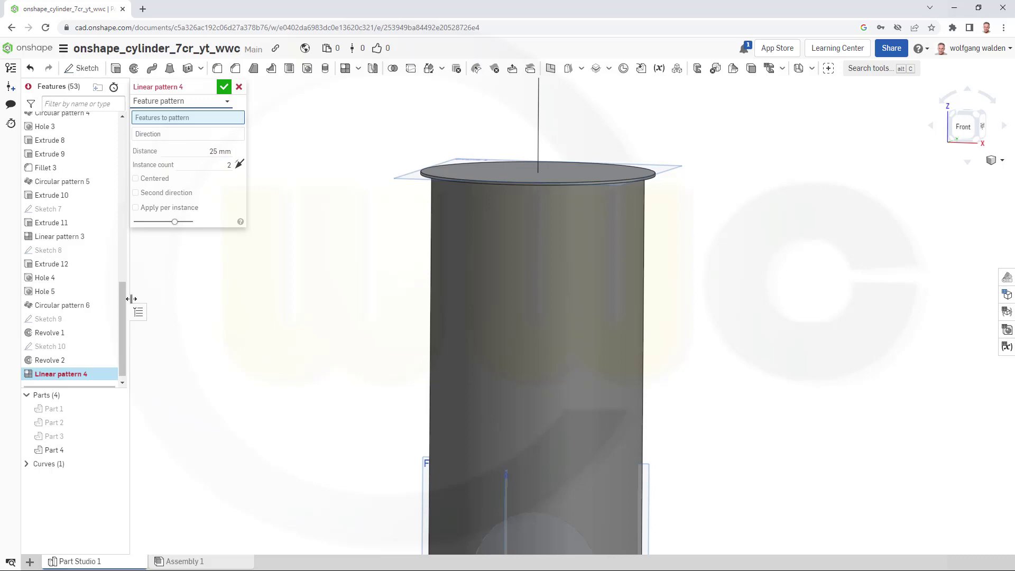
pyautogui.click(39, 361)
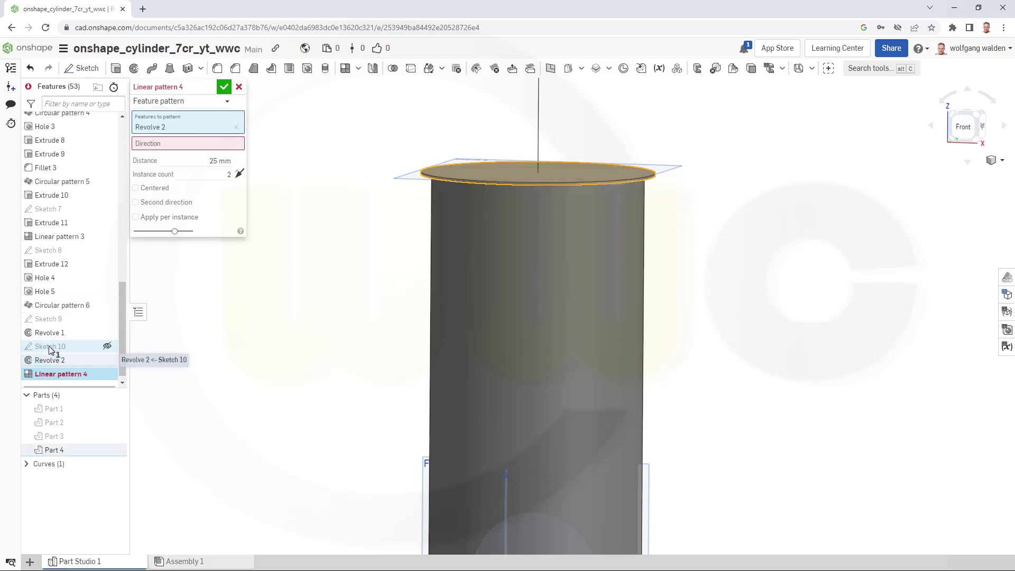
pyautogui.click(165, 143)
pyautogui.click(539, 116)
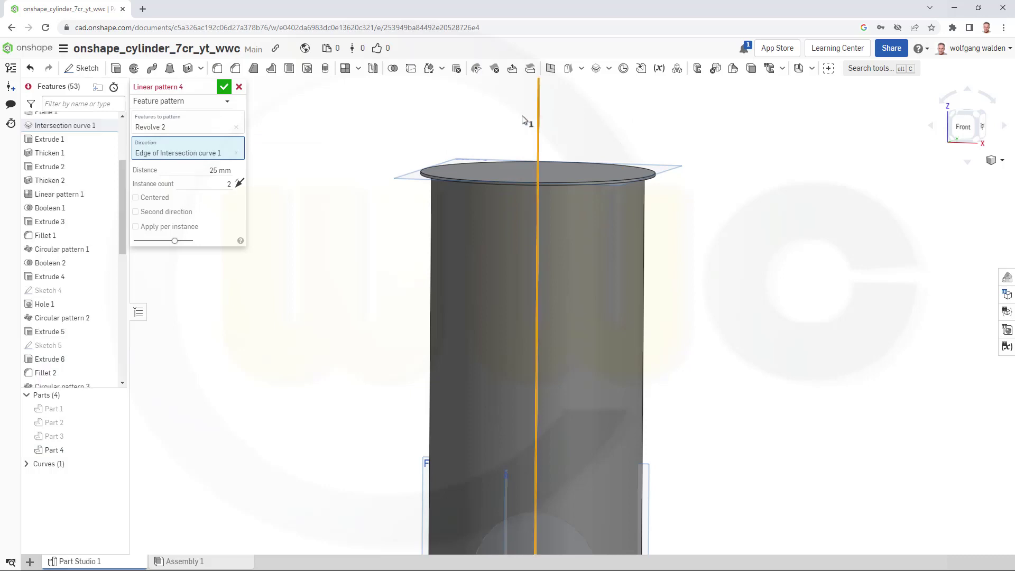
pyautogui.click(239, 183)
# Step: Space the copies 6.67 mm apart with 31 instances, apply per instance, and confirm
pyautogui.click(193, 171)
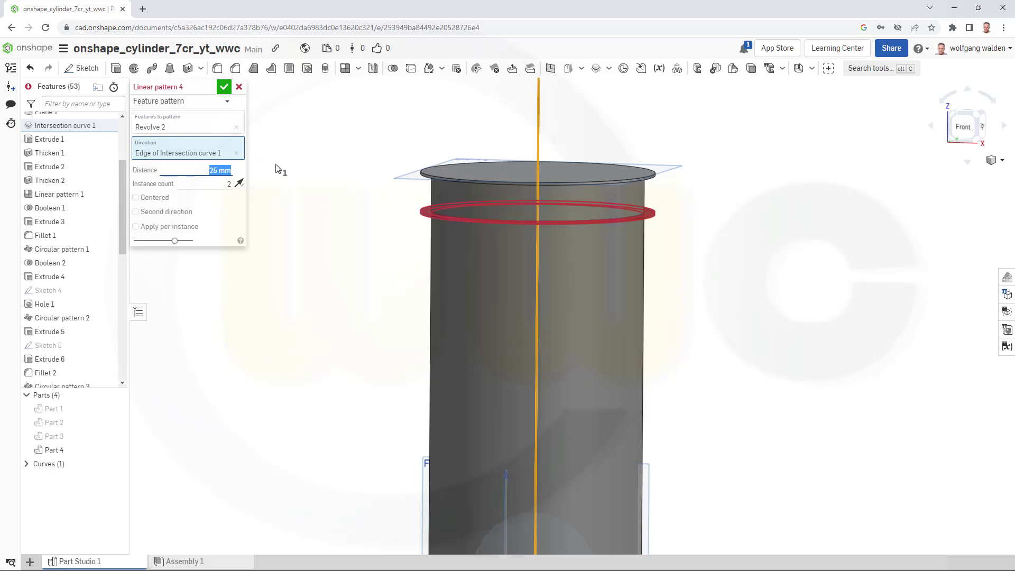
pyautogui.write('6.67')
pyautogui.press('Tab')
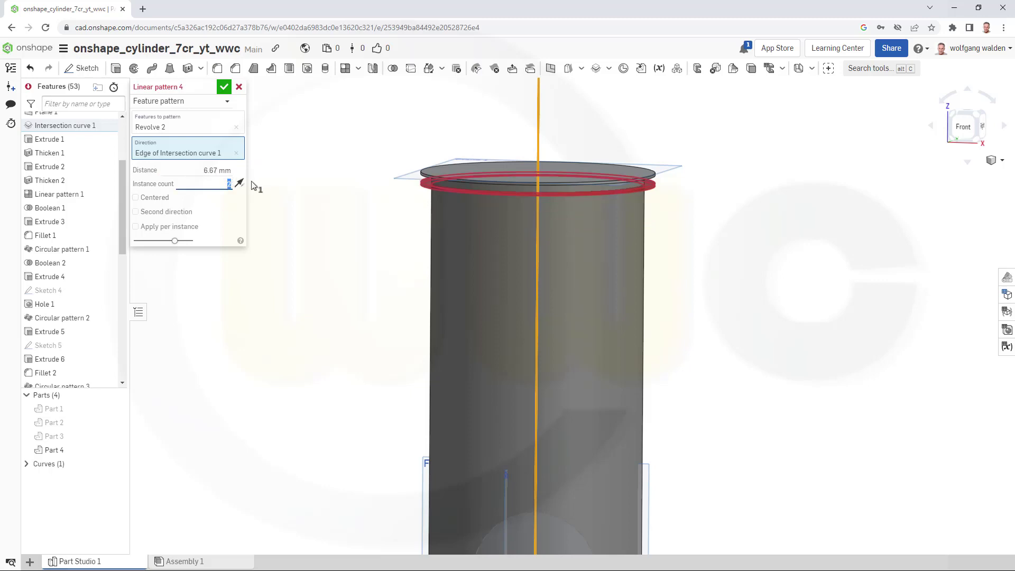
pyautogui.write('31')
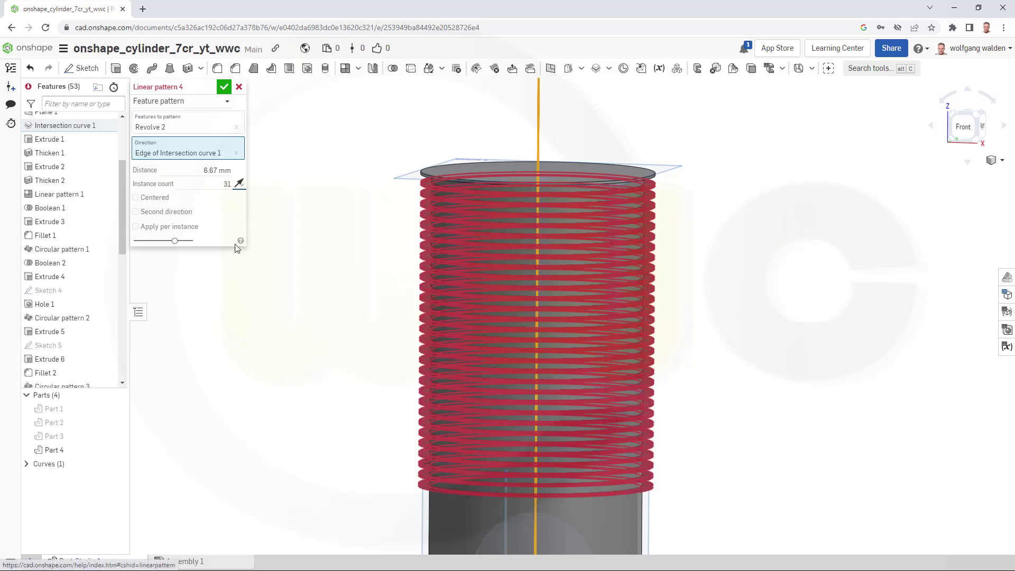
pyautogui.click(136, 227)
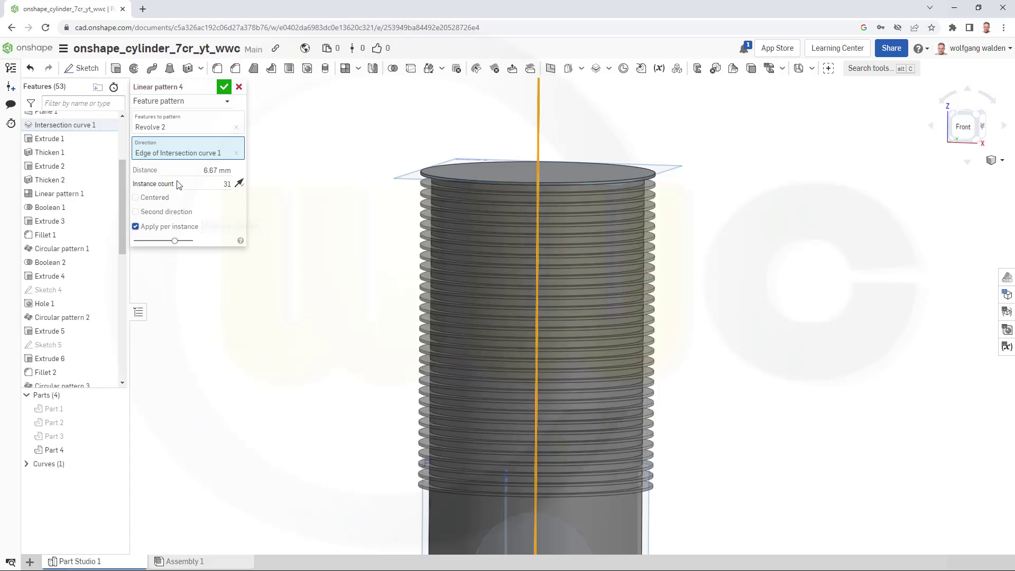
pyautogui.click(225, 89)
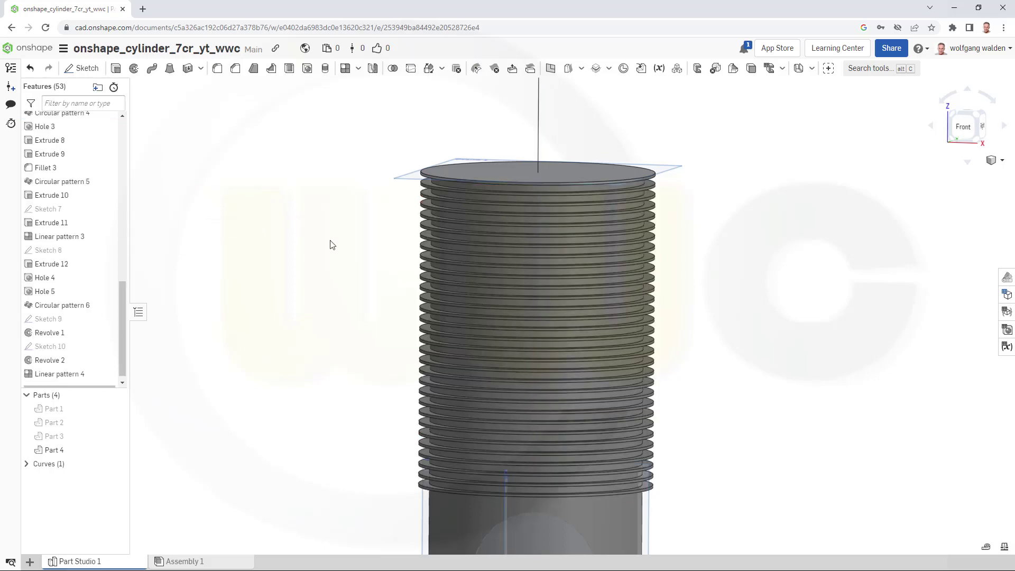
pyautogui.moveTo(329, 243)
pyautogui.mouseDown(button='right')
pyautogui.moveTo(312, 231)
pyautogui.moveTo(310, 249)
pyautogui.moveTo(320, 250)
pyautogui.mouseUp(button='right')
# Step: Open Sketch 11 on the Front plane and draw a corner rectangle right of the threaded cylinder
pyautogui.scroll(-3, 340, 345)
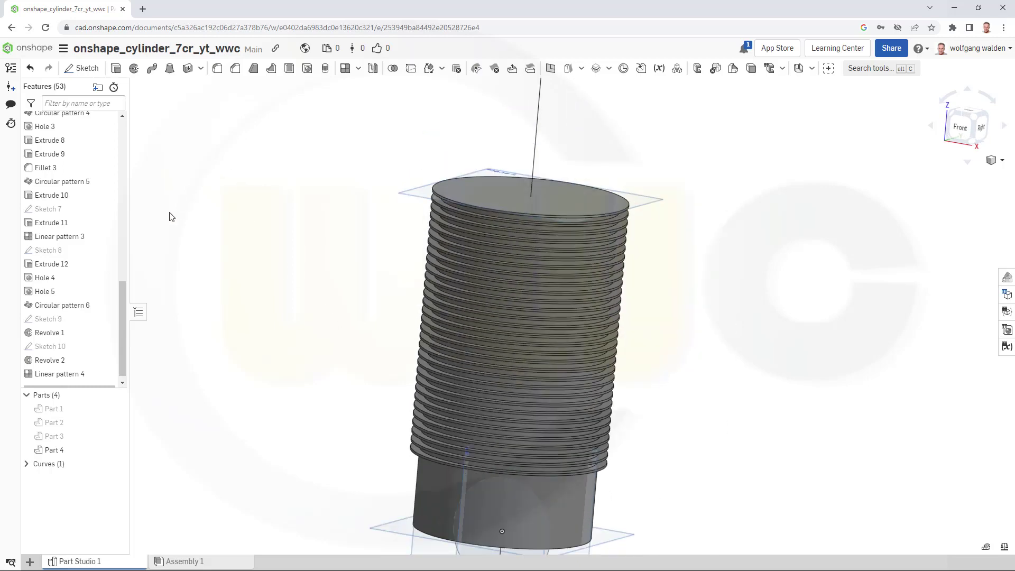
pyautogui.click(82, 68)
pyautogui.scroll(2, 52, 271)
pyautogui.scroll(3, 53, 271)
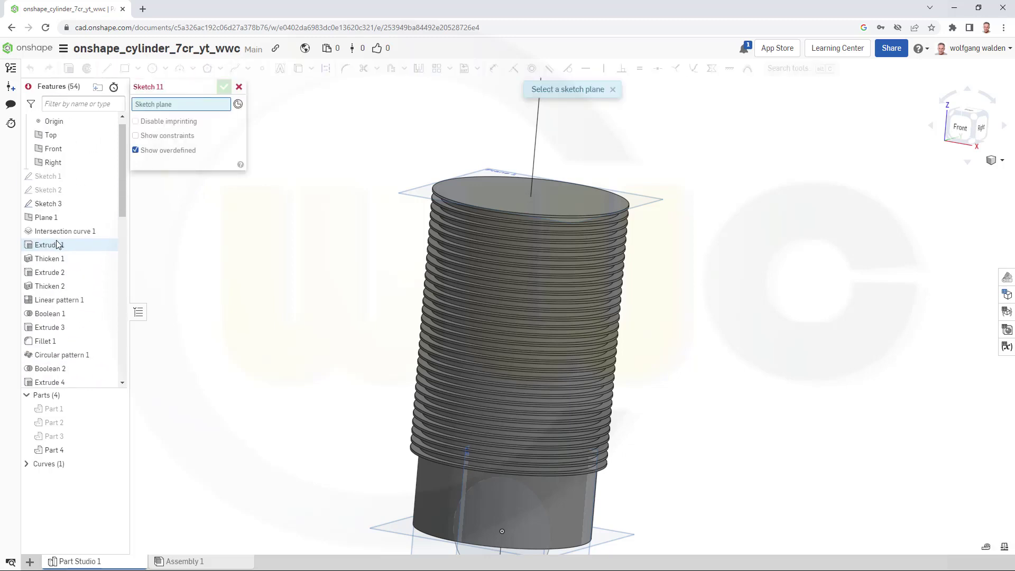
pyautogui.scroll(1, 53, 222)
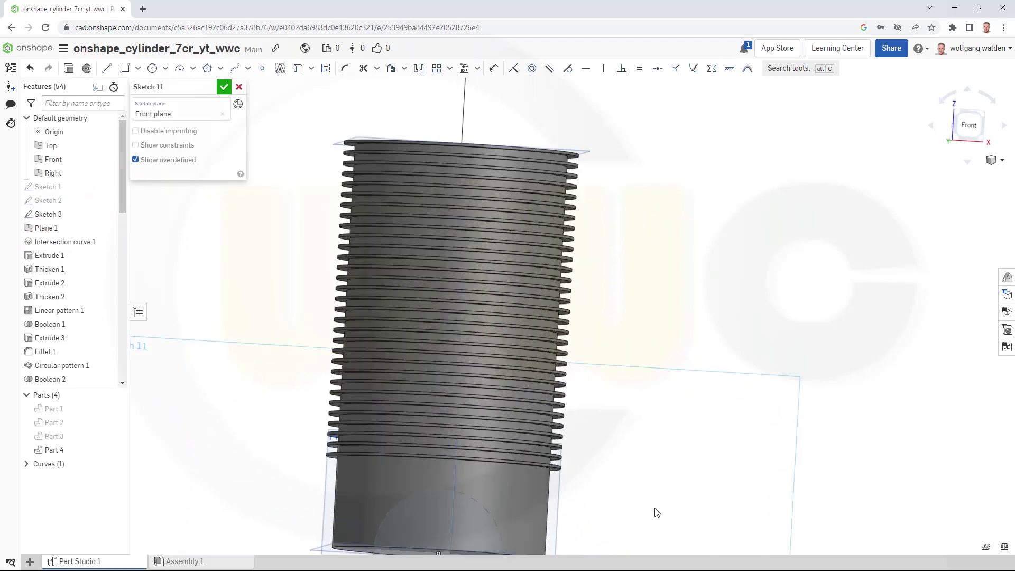
pyautogui.scroll(-3, 656, 513)
pyautogui.moveTo(667, 497); pyautogui.dragTo(697, 419, button='middle')
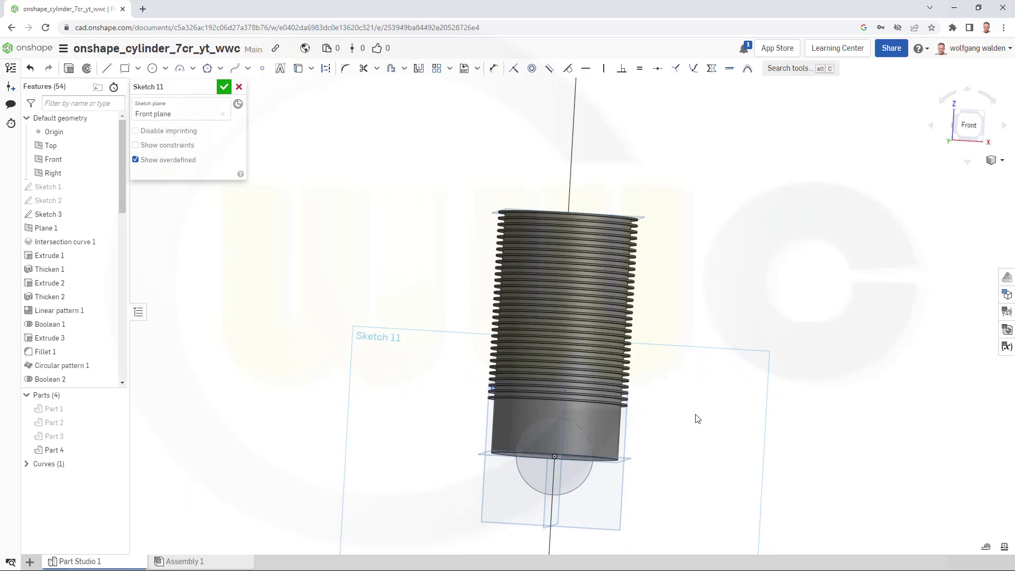
pyautogui.click(125, 69)
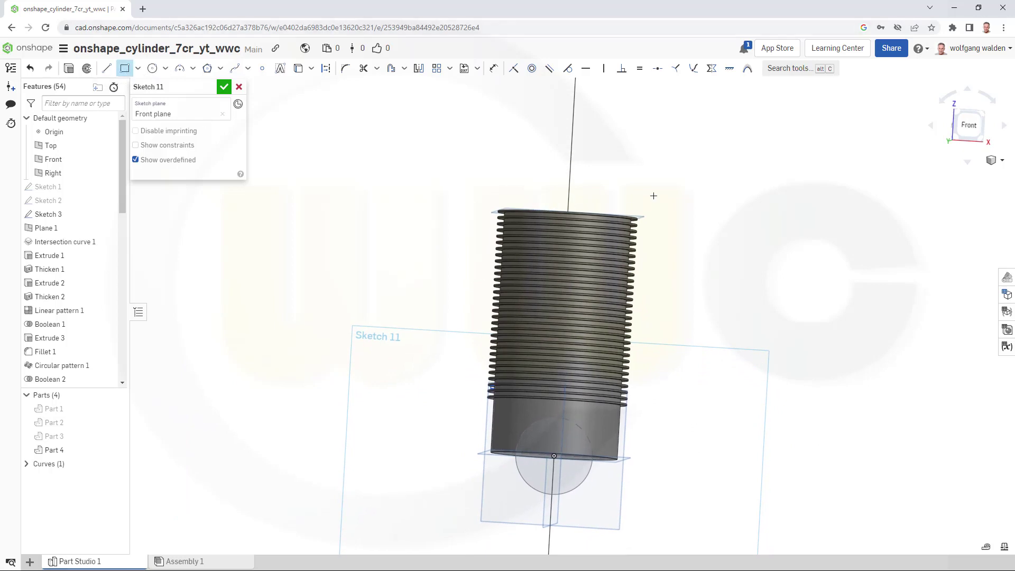
pyautogui.click(740, 343)
pyautogui.press('Escape')
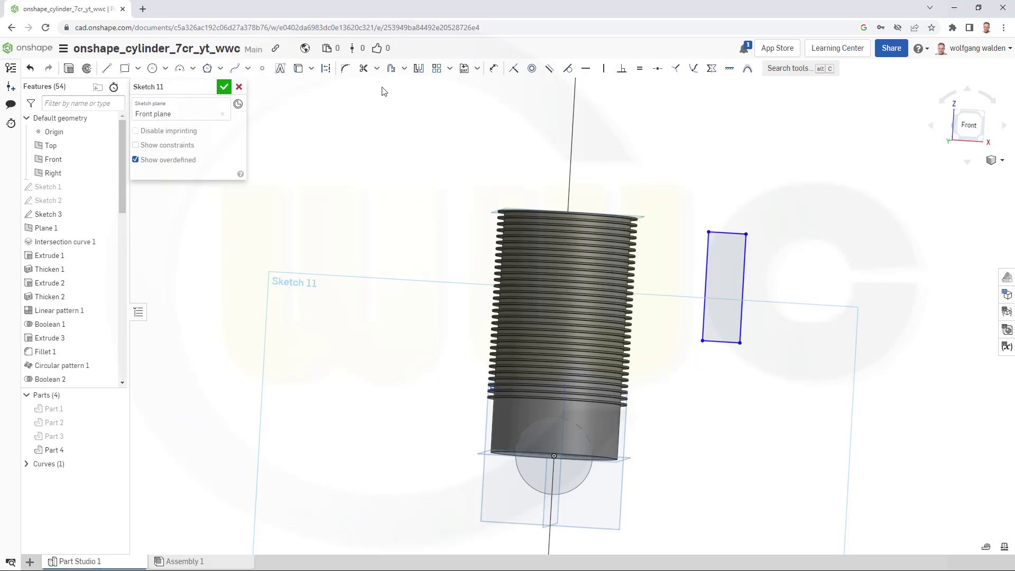
# Step: Dimension the rectangle's width to 7 mm
pyautogui.click(493, 68)
pyautogui.click(708, 252)
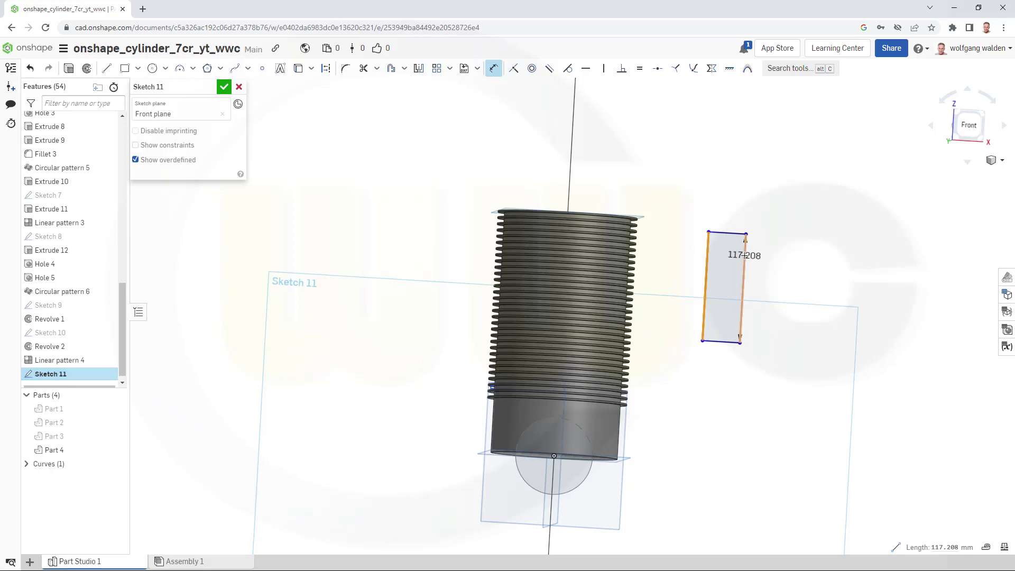
pyautogui.click(745, 264)
pyautogui.click(731, 208)
pyautogui.write('6')
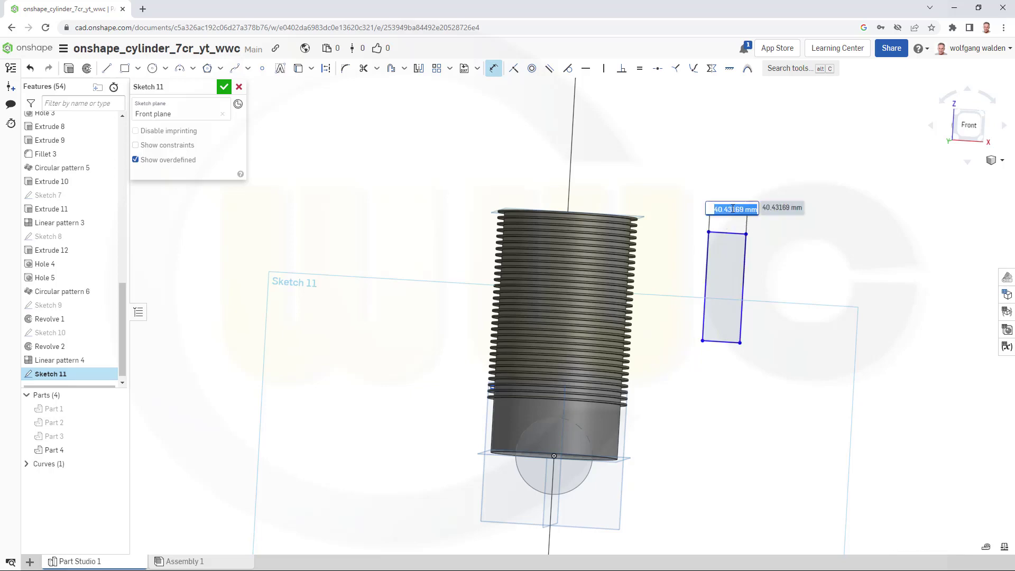
pyautogui.press('Return')
pyautogui.scroll(10, 728, 286)
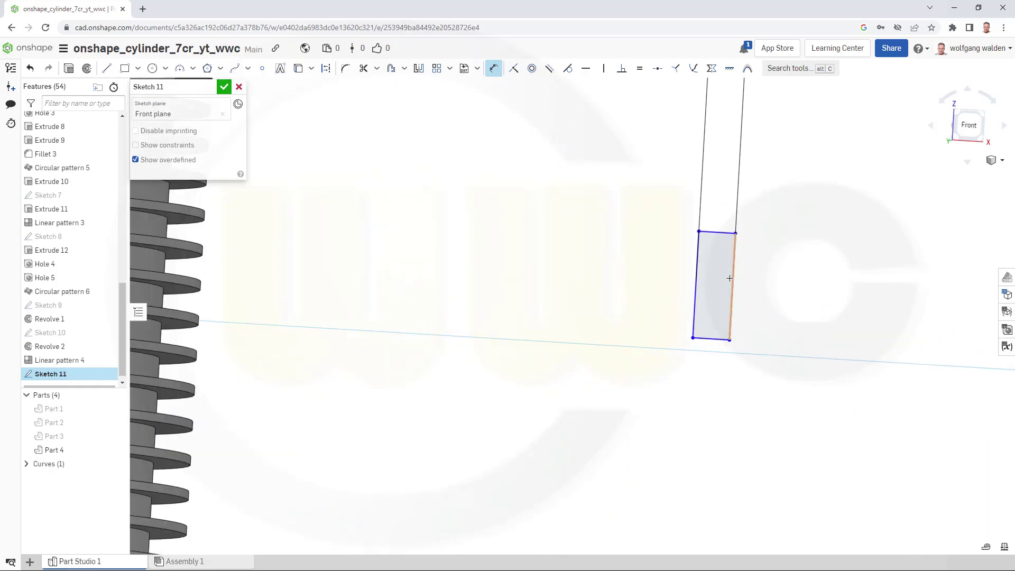
# Step: Fillet the rectangle's bottom-right corner with a 7 mm radius
pyautogui.click(345, 68)
pyautogui.scroll(3, 832, 447)
pyautogui.click(654, 291)
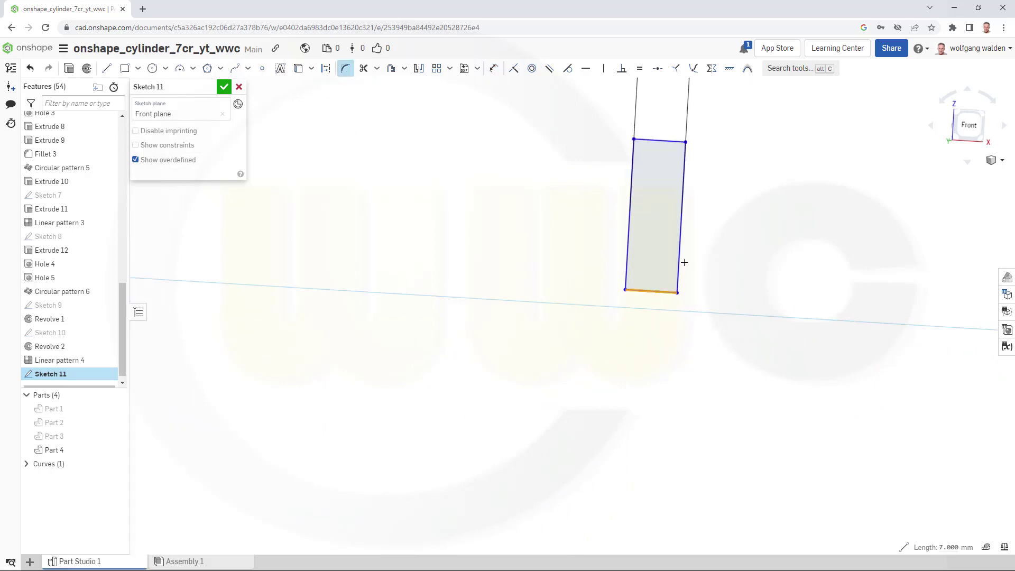
pyautogui.click(676, 264)
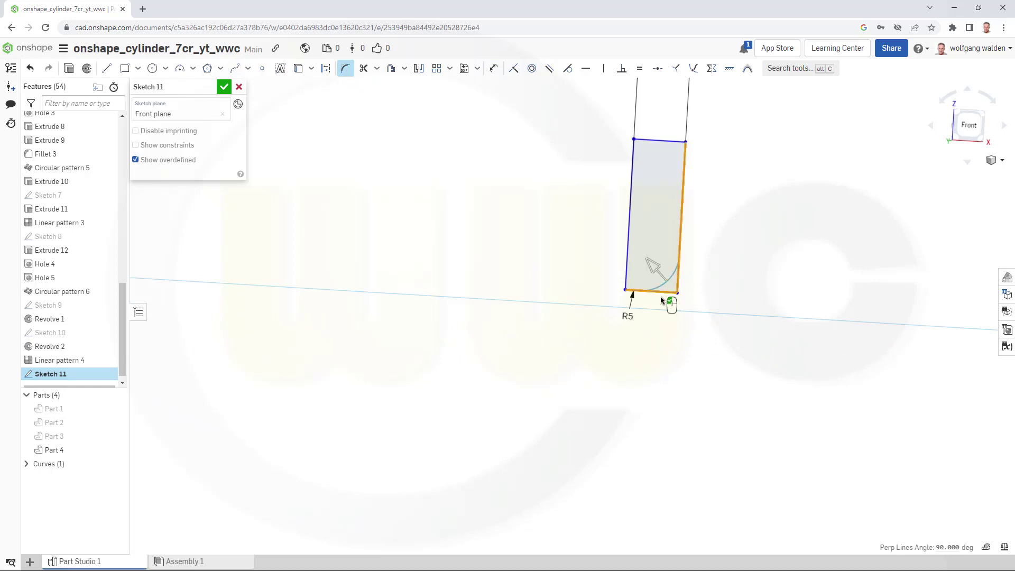
pyautogui.click(632, 316)
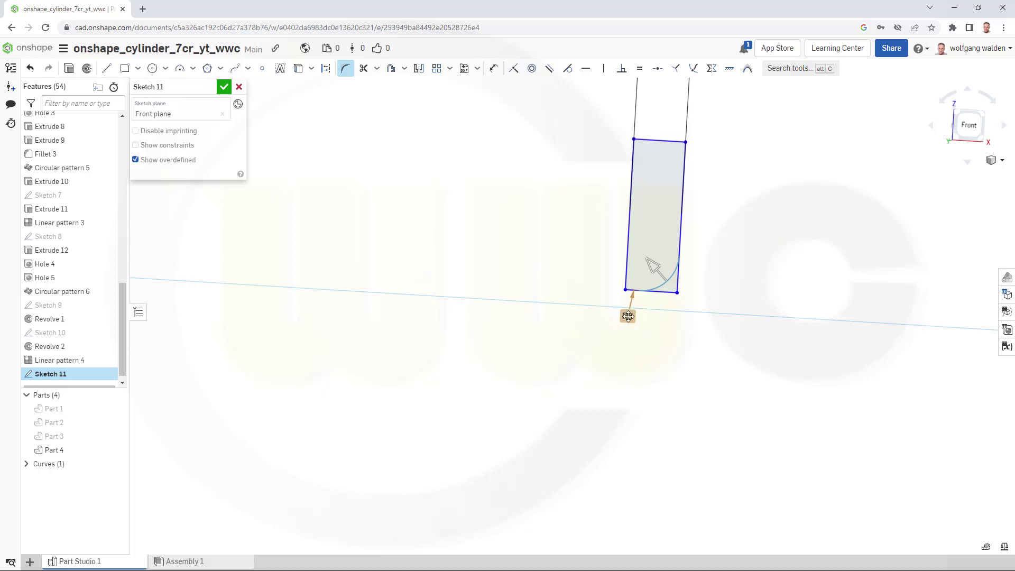
pyautogui.doubleClick(628, 316)
pyautogui.write('7')
pyautogui.press('Return')
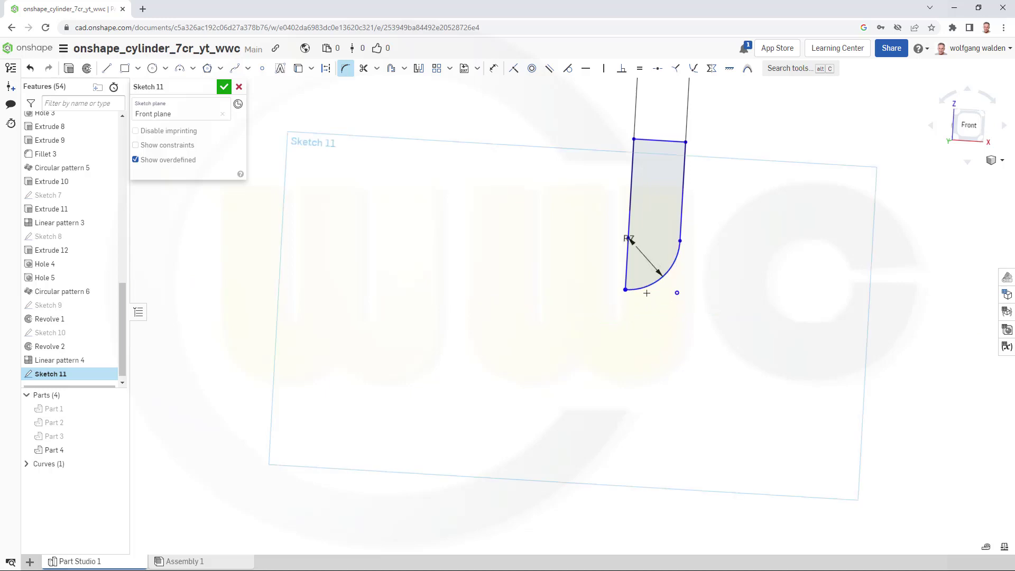
pyautogui.scroll(4, 634, 249)
pyautogui.scroll(-4, 599, 164)
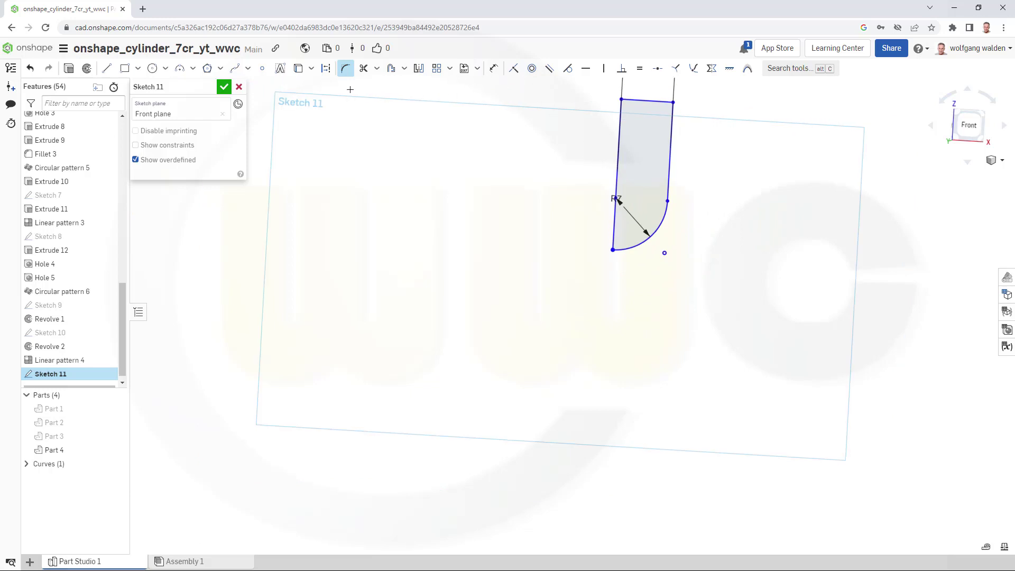
# Step: Dimension the profile's width at 7 and its left line length at 47 mm
pyautogui.click(494, 69)
pyautogui.click(617, 175)
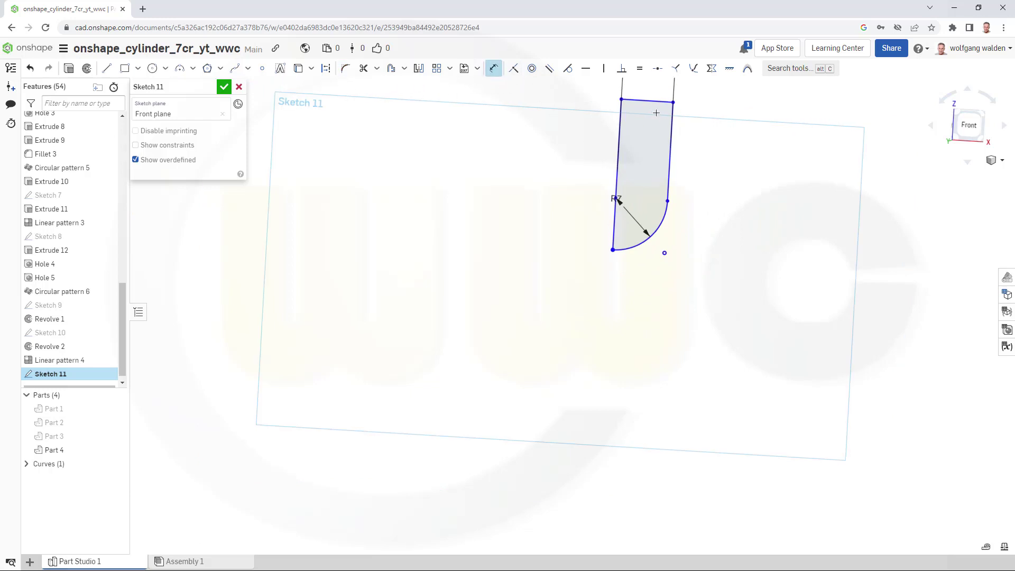
pyautogui.click(670, 159)
pyautogui.click(642, 169)
pyautogui.click(614, 244)
pyautogui.click(557, 223)
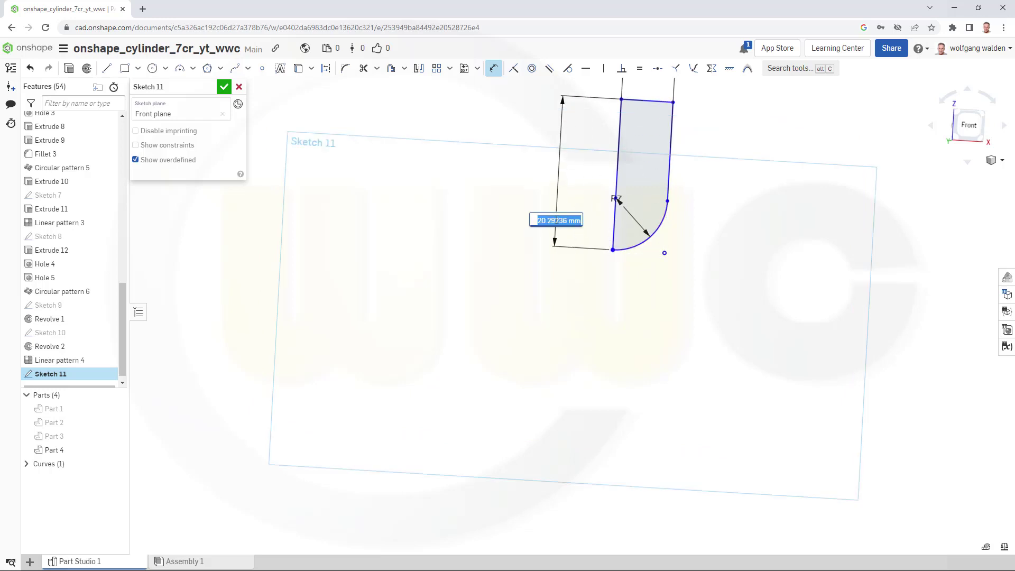
pyautogui.write('47')
pyautogui.press('Return')
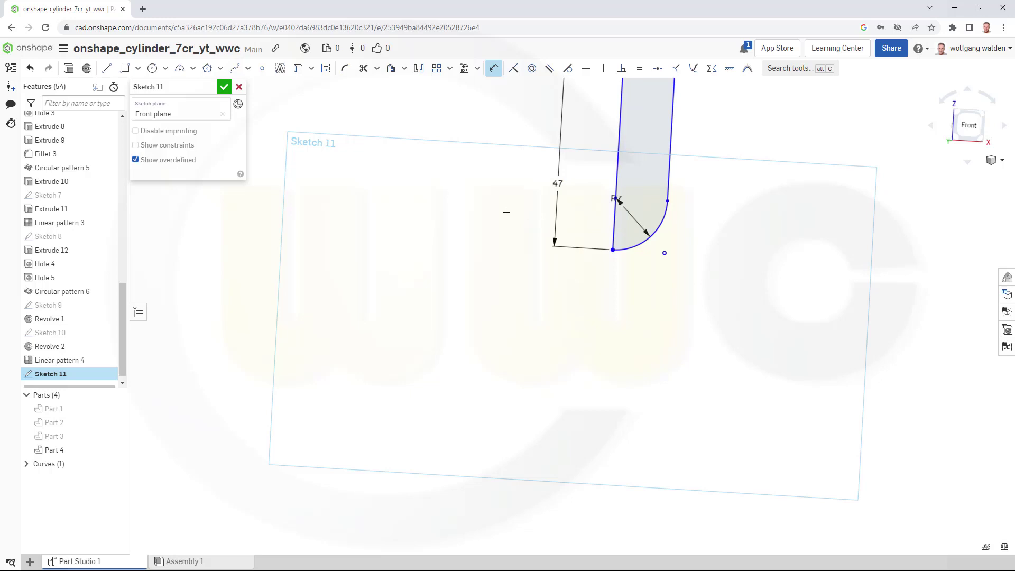
pyautogui.scroll(-5, 497, 217)
pyautogui.scroll(-2, 398, 187)
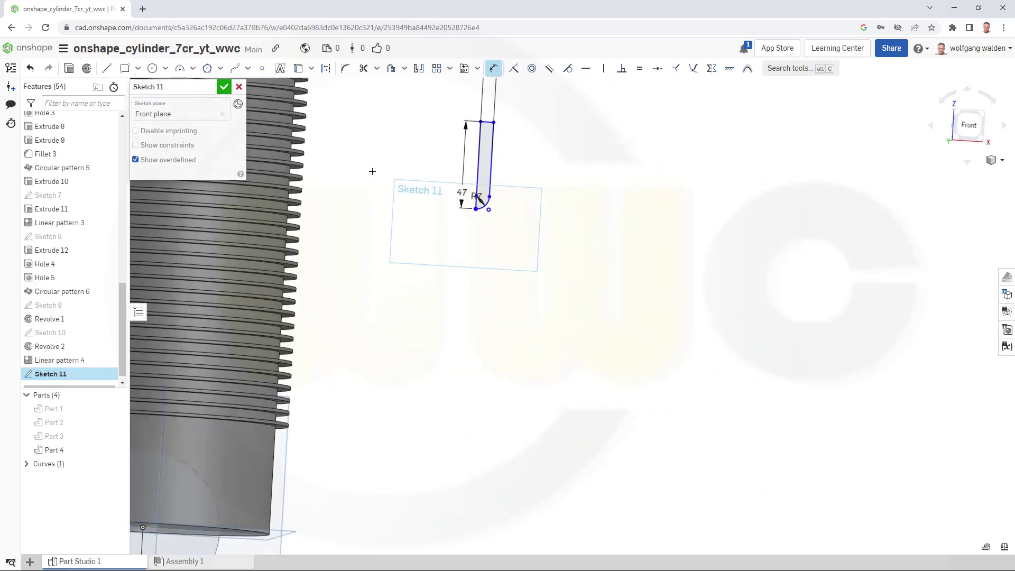
pyautogui.press('Escape')
pyautogui.scroll(-2, 395, 229)
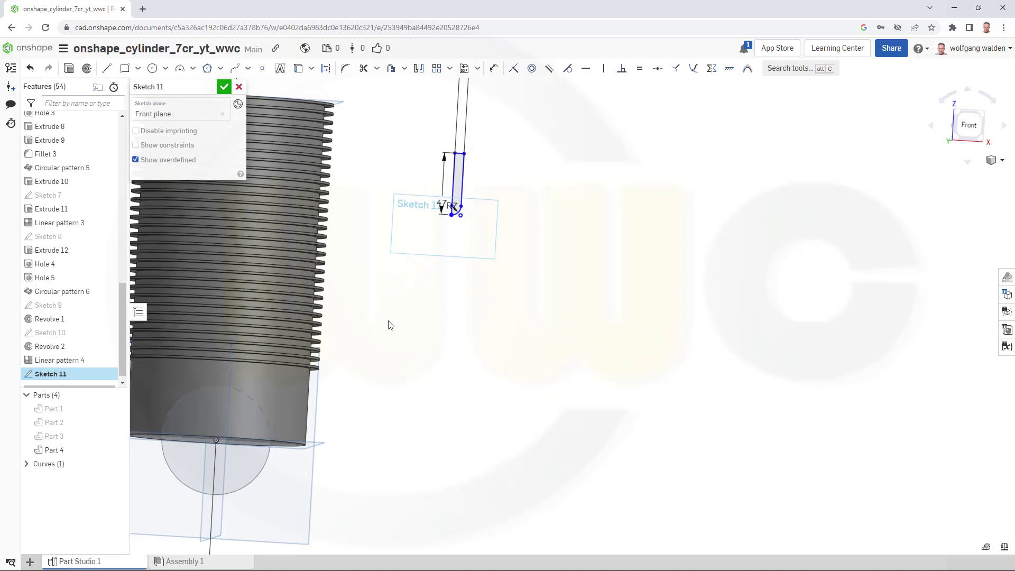
# Step: Add a horizontal dimension placing the profile 74.999 mm from the vertical axis
pyautogui.click(494, 68)
pyautogui.click(453, 179)
pyautogui.click(392, 331)
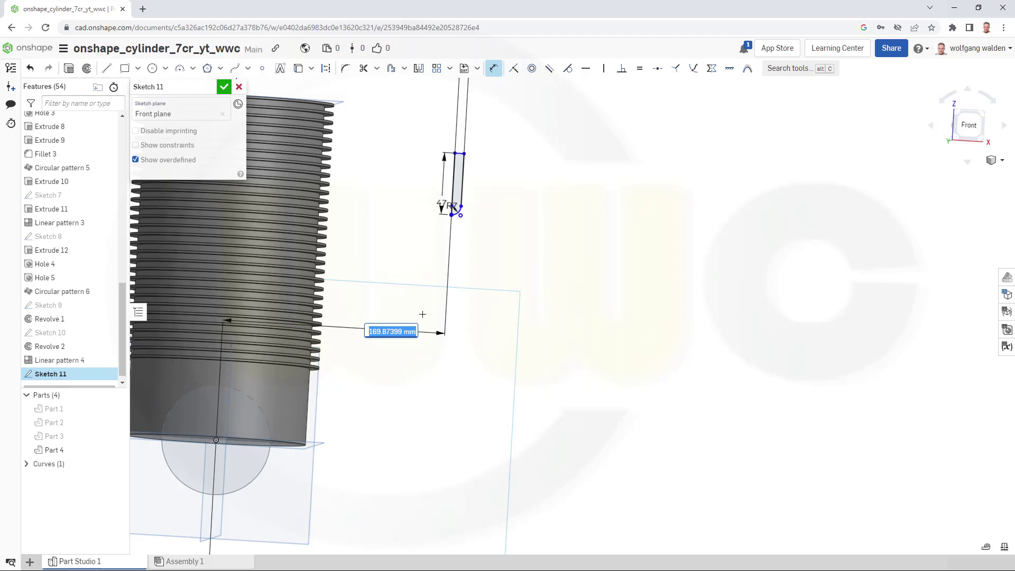
pyautogui.write('74.999')
pyautogui.press('Return')
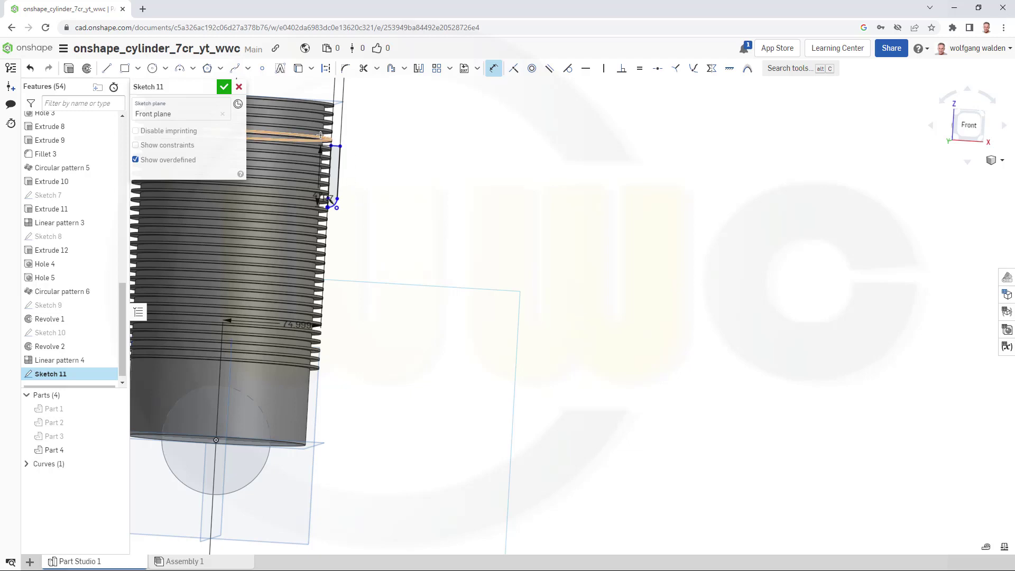
pyautogui.scroll(3, 353, 192)
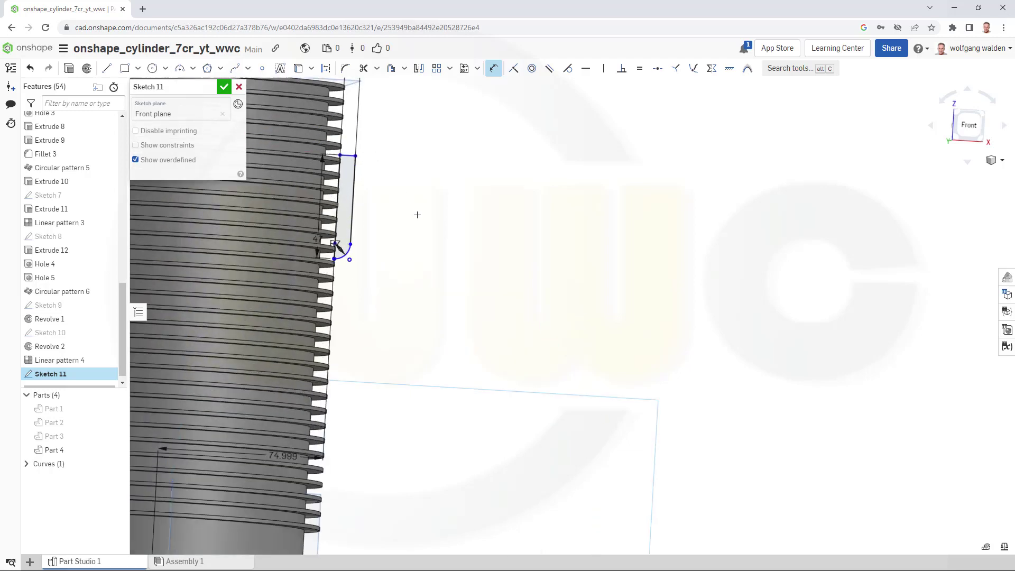
pyautogui.moveTo(429, 218)
pyautogui.mouseDown(button='middle')
pyautogui.moveTo(508, 245)
pyautogui.moveTo(695, 355)
pyautogui.mouseUp(button='middle')
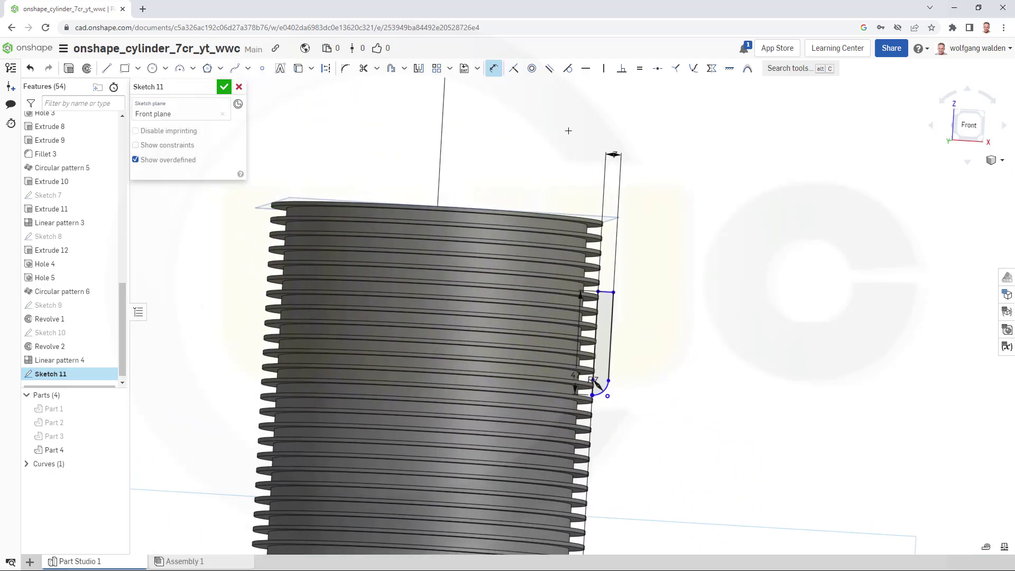
# Step: Make the profile's short top line coincident with the cylinder's top edge
pyautogui.click(513, 68)
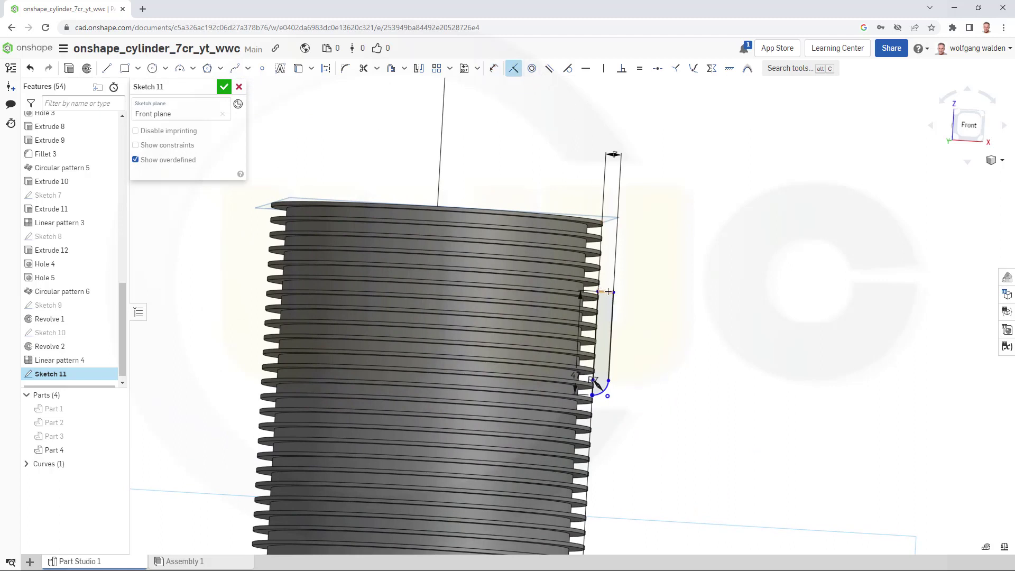
pyautogui.click(609, 292)
pyautogui.click(611, 218)
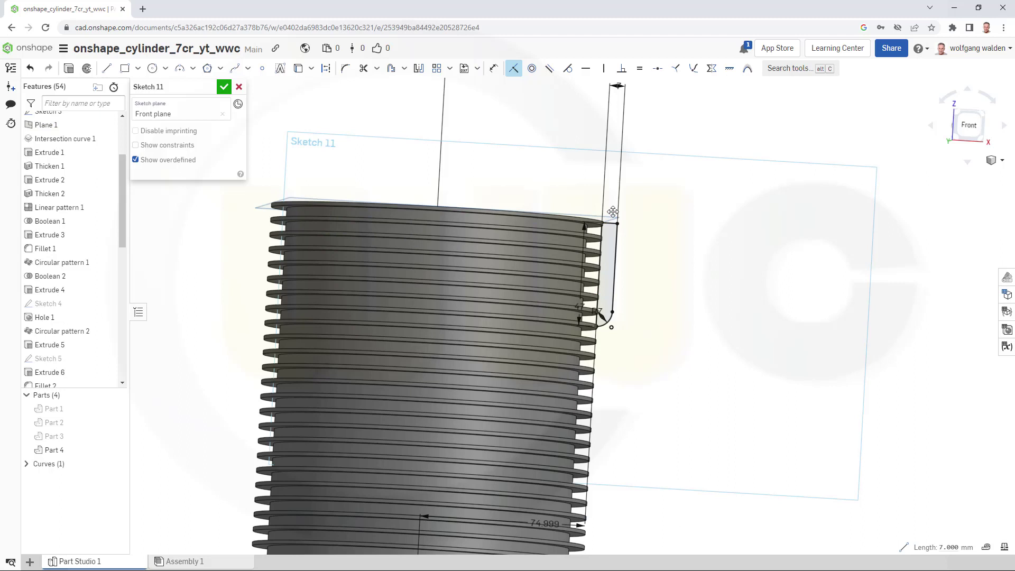
# Step: Finish Sketch 11 and revolve its rounded profile as Revolve 3, adding to Part 4
pyautogui.click(225, 88)
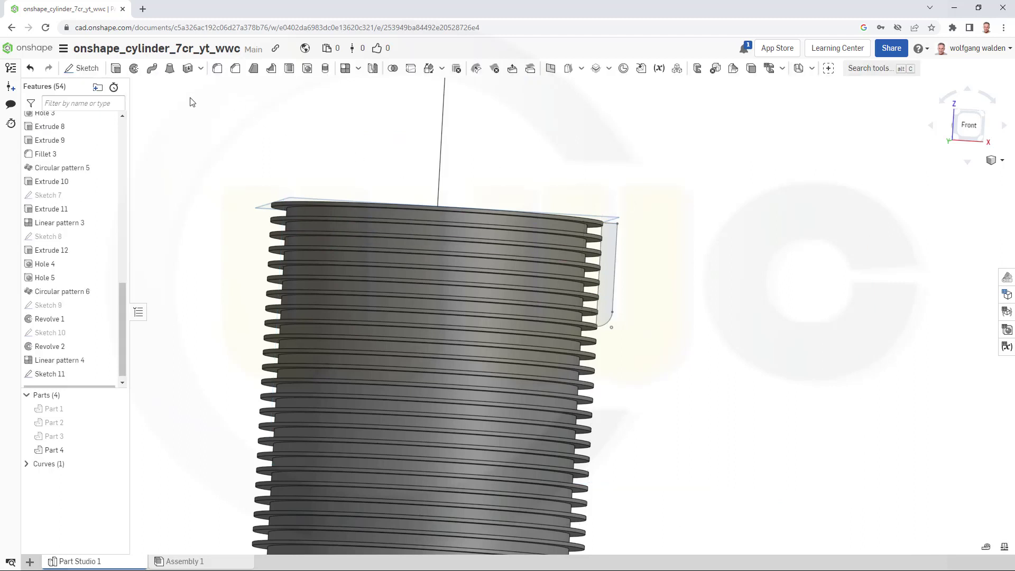
pyautogui.click(133, 68)
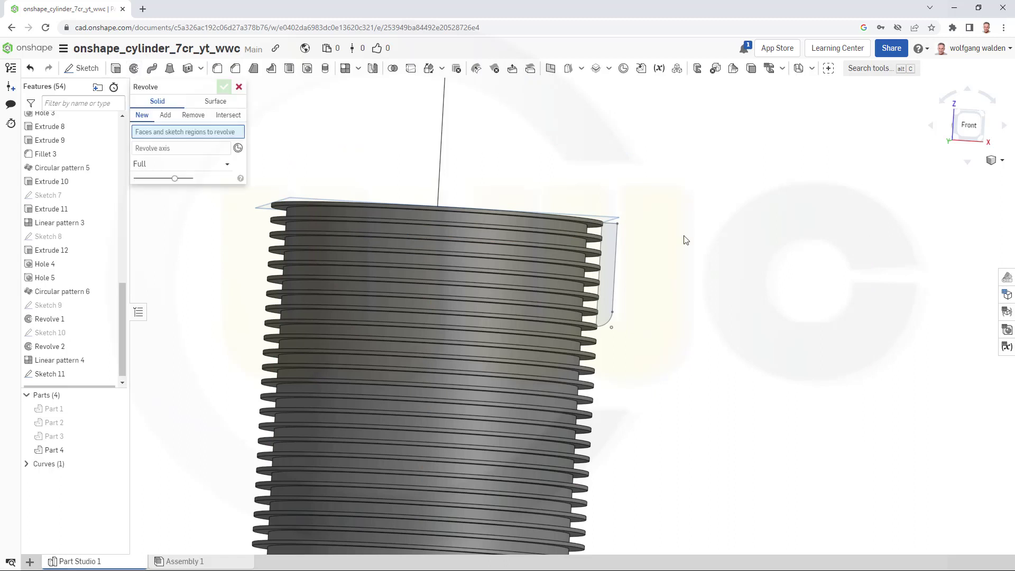
pyautogui.click(611, 280)
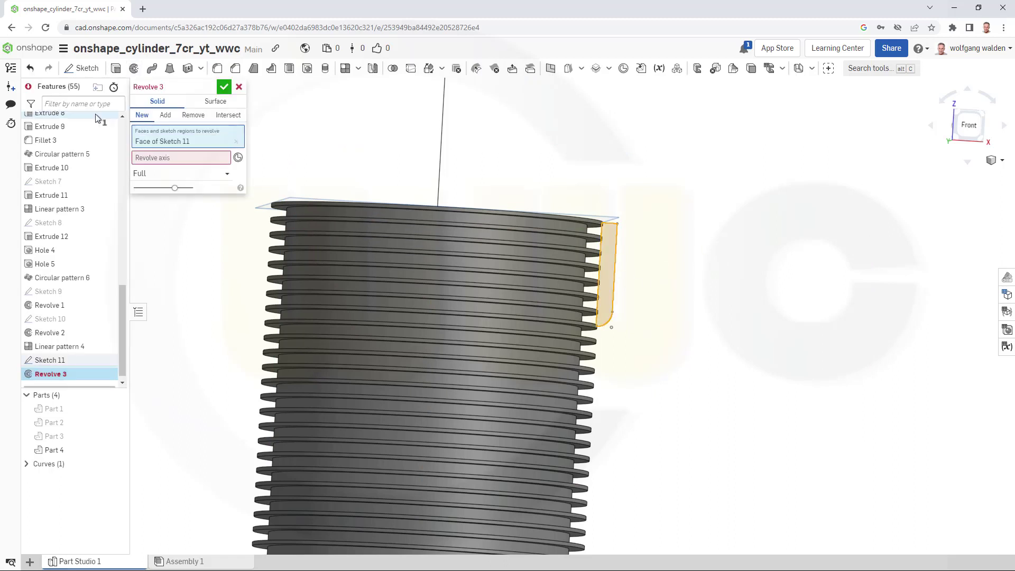
pyautogui.click(156, 158)
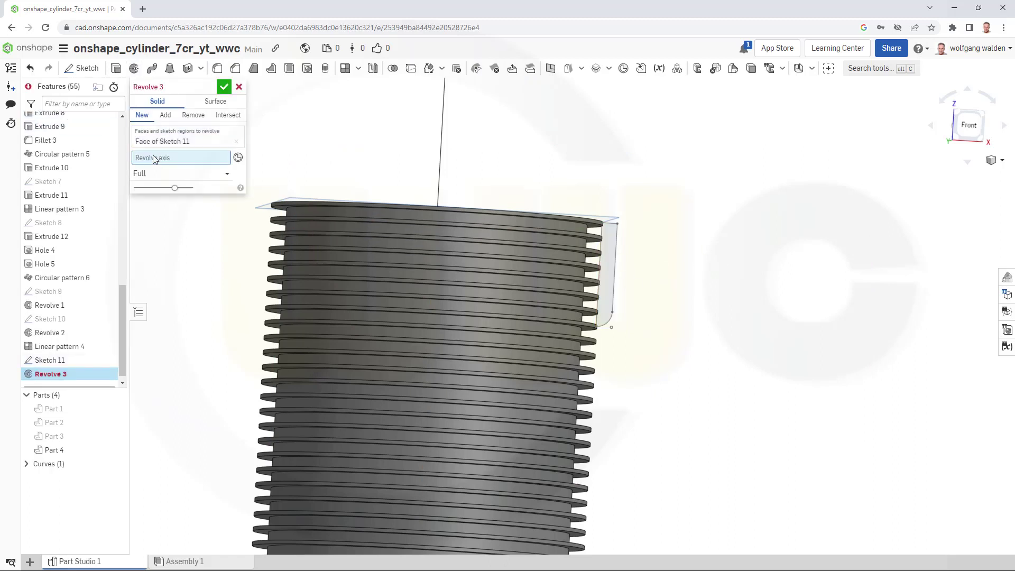
pyautogui.click(600, 291)
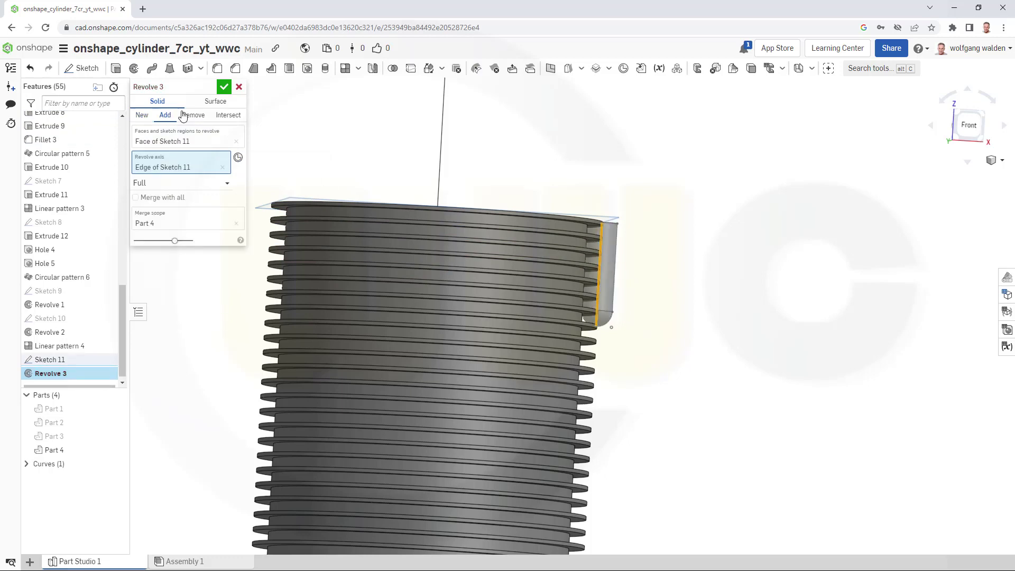
pyautogui.click(224, 87)
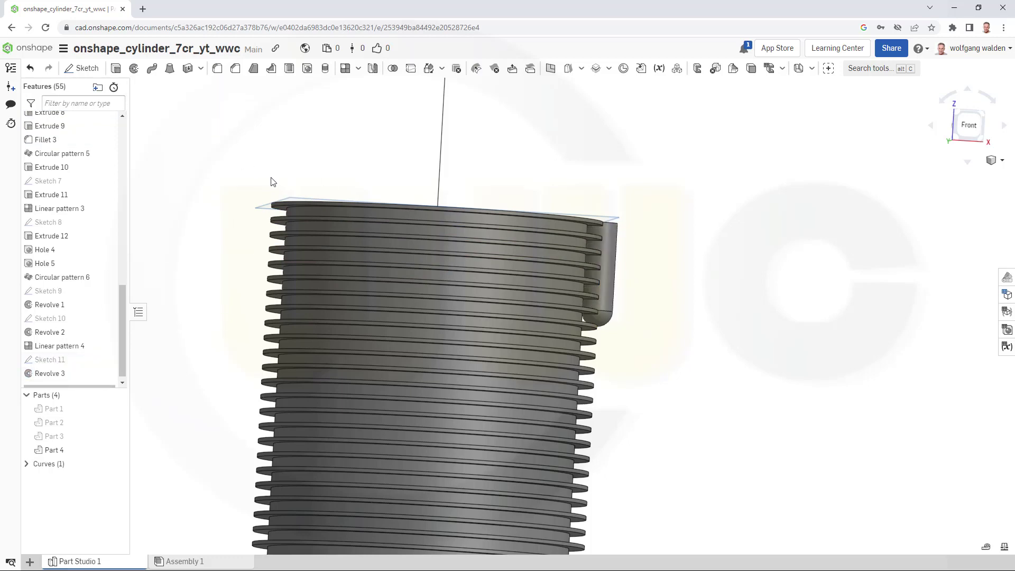
# Step: Circularly pattern the Revolve 3 rib feature 4 times about the central vertical curve
pyautogui.moveTo(268, 181)
pyautogui.mouseDown(button='right')
pyautogui.moveTo(286, 204)
pyautogui.moveTo(256, 188)
pyautogui.mouseUp(button='right')
pyautogui.scroll(2, 280, 189)
pyautogui.scroll(-5, 394, 225)
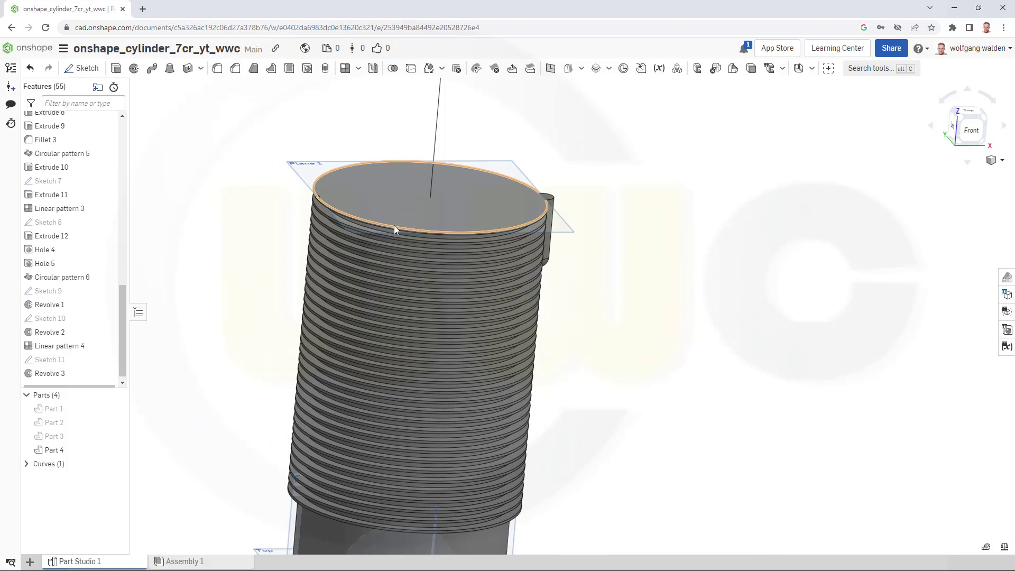
pyautogui.moveTo(306, 229); pyautogui.dragTo(292, 229, button='right')
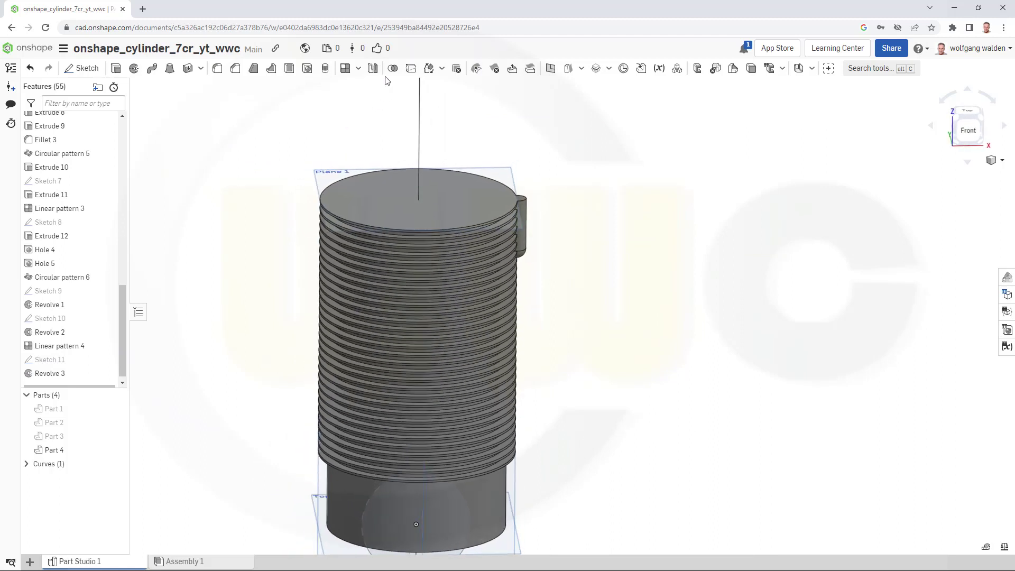
pyautogui.click(359, 70)
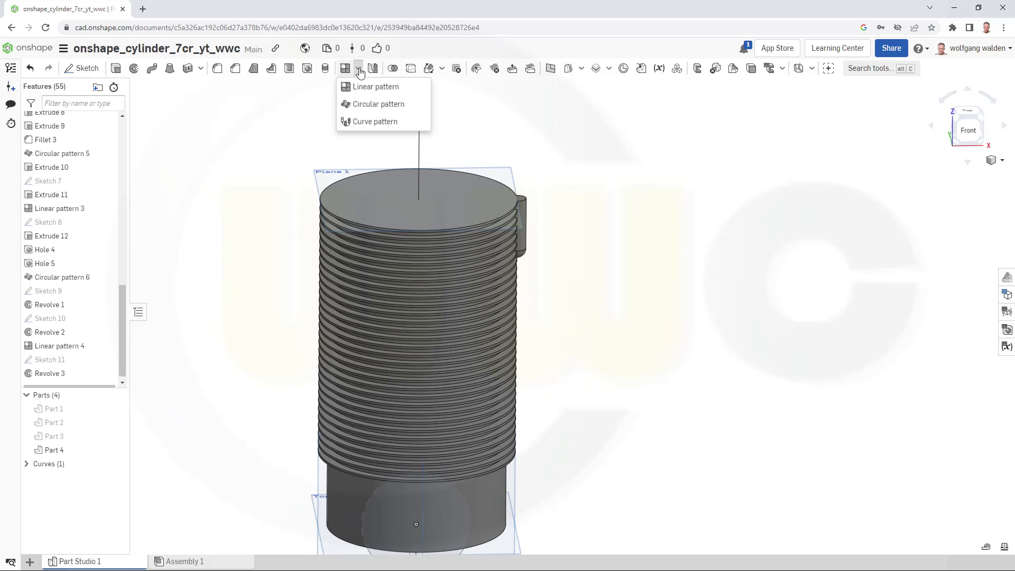
pyautogui.click(352, 103)
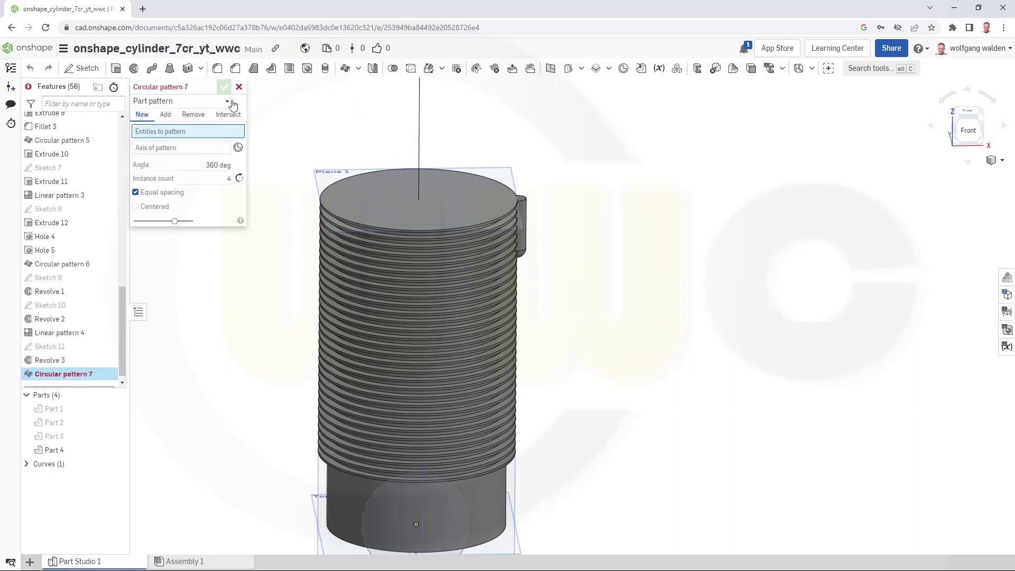
pyautogui.click(233, 104)
pyautogui.click(170, 131)
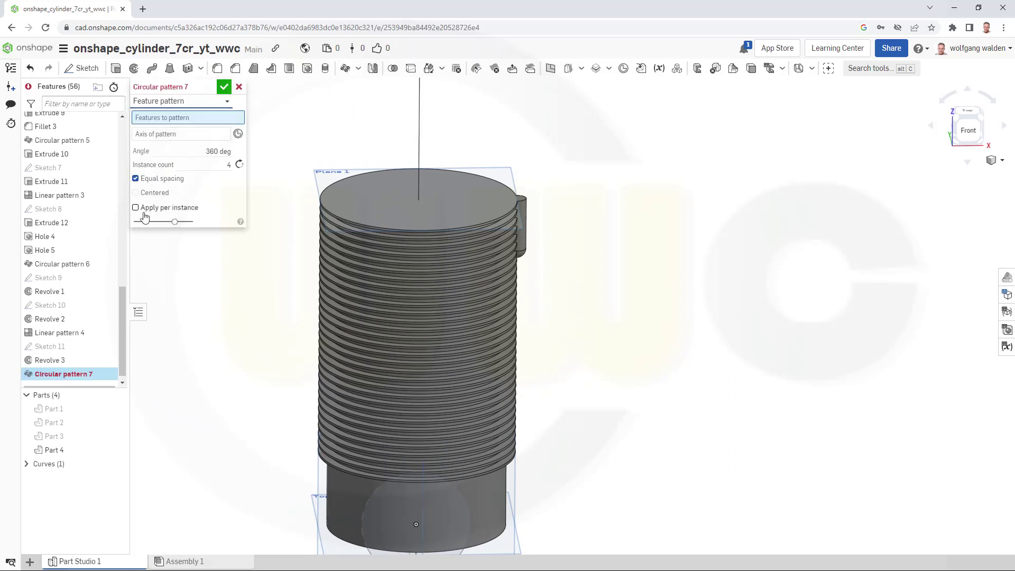
pyautogui.click(53, 360)
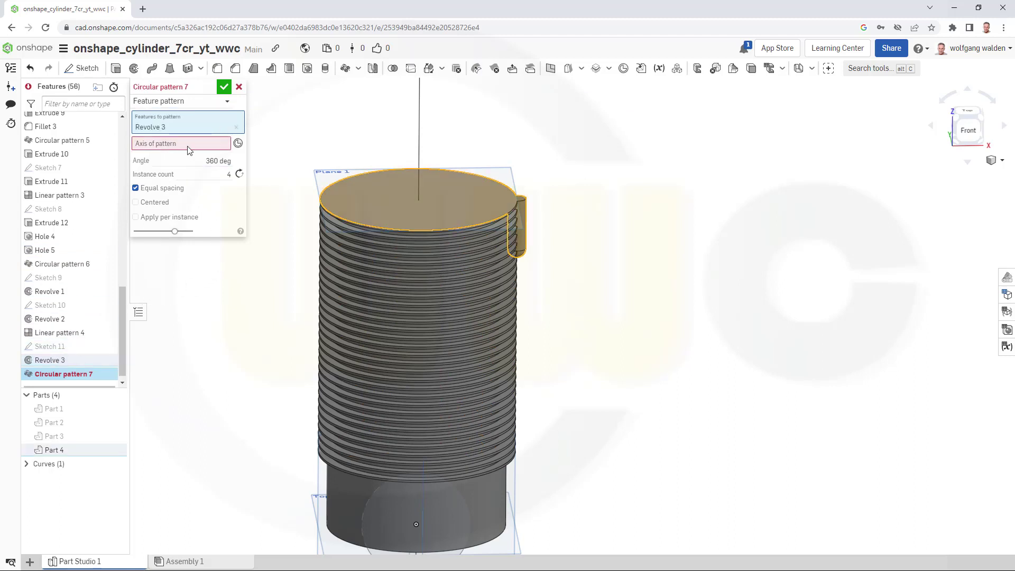
pyautogui.click(419, 128)
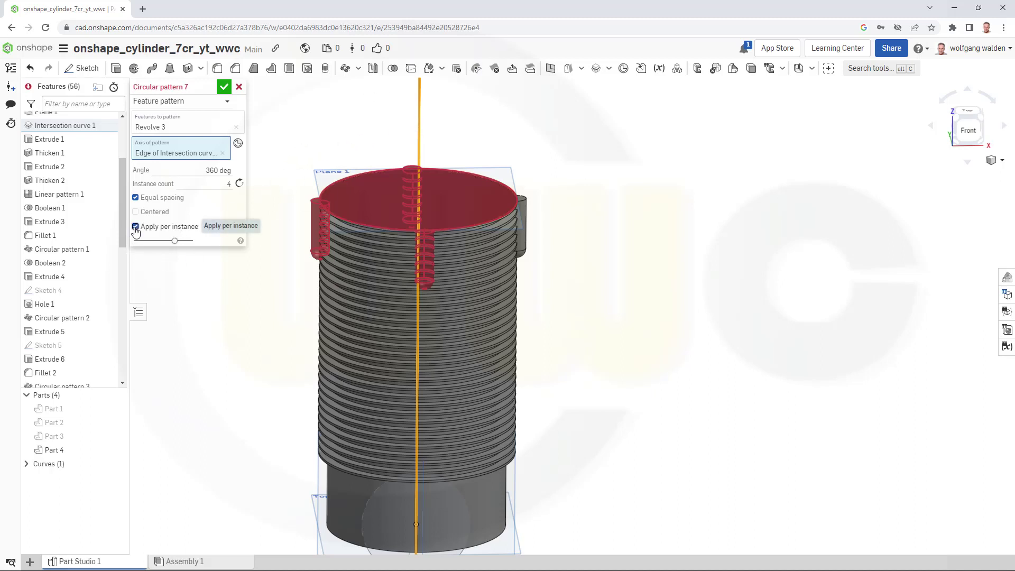
pyautogui.click(224, 88)
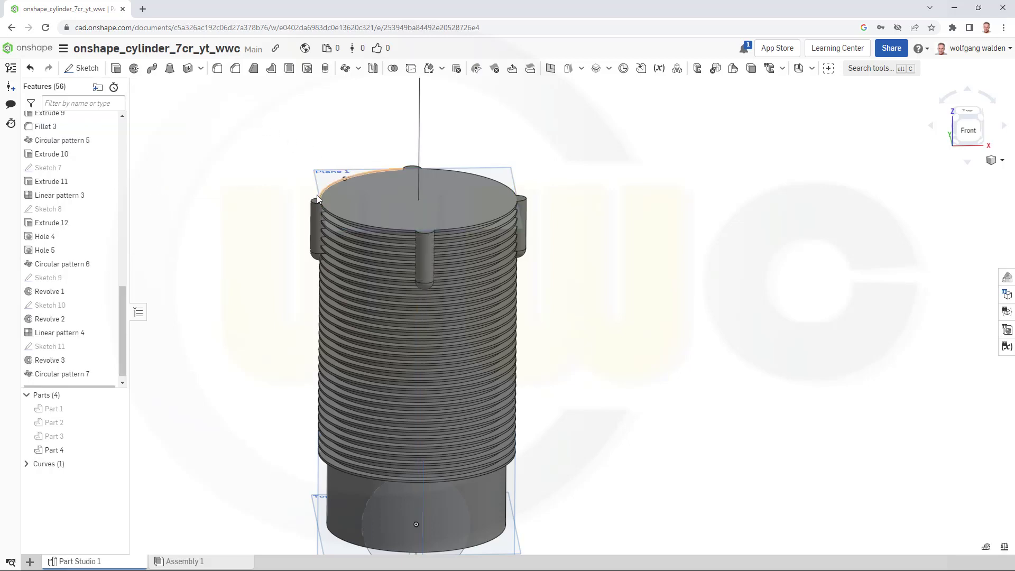
# Step: Extrude-remove the bottom Sketch 3 face symmetrically with 200 mm depth, notching the lower end
pyautogui.moveTo(316, 194); pyautogui.dragTo(343, 489, button='right')
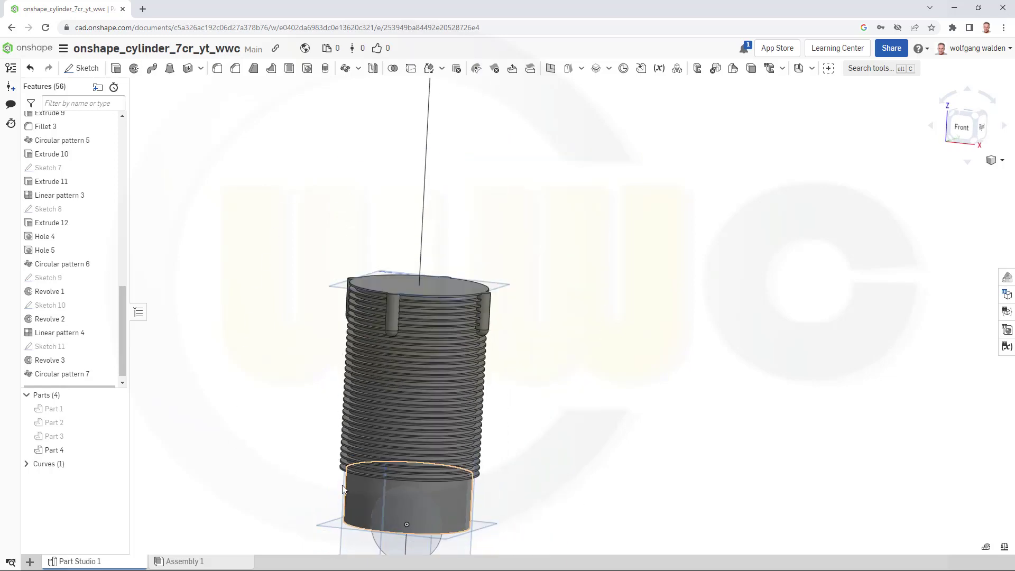
pyautogui.click(116, 69)
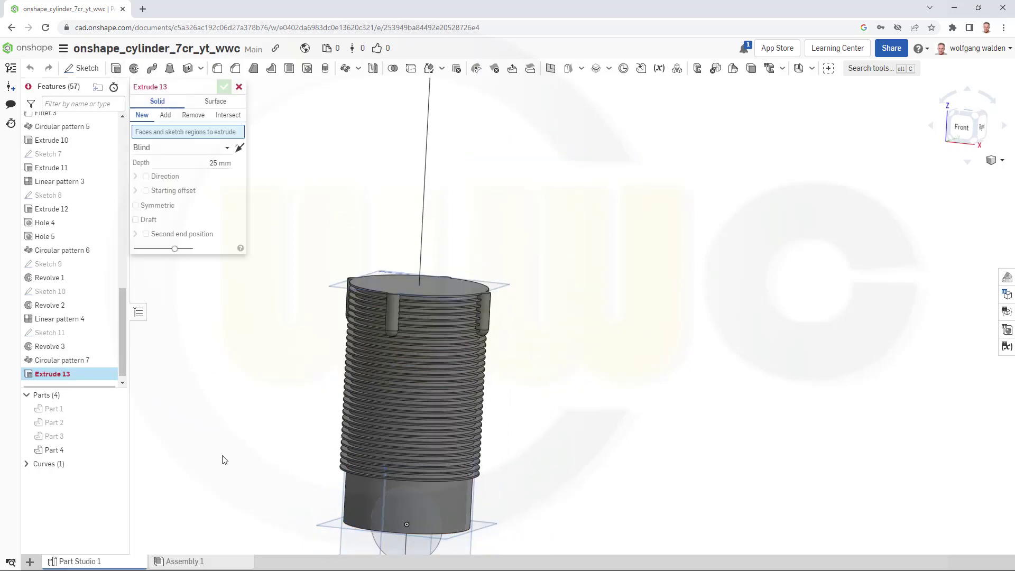
pyautogui.click(190, 115)
pyautogui.click(384, 545)
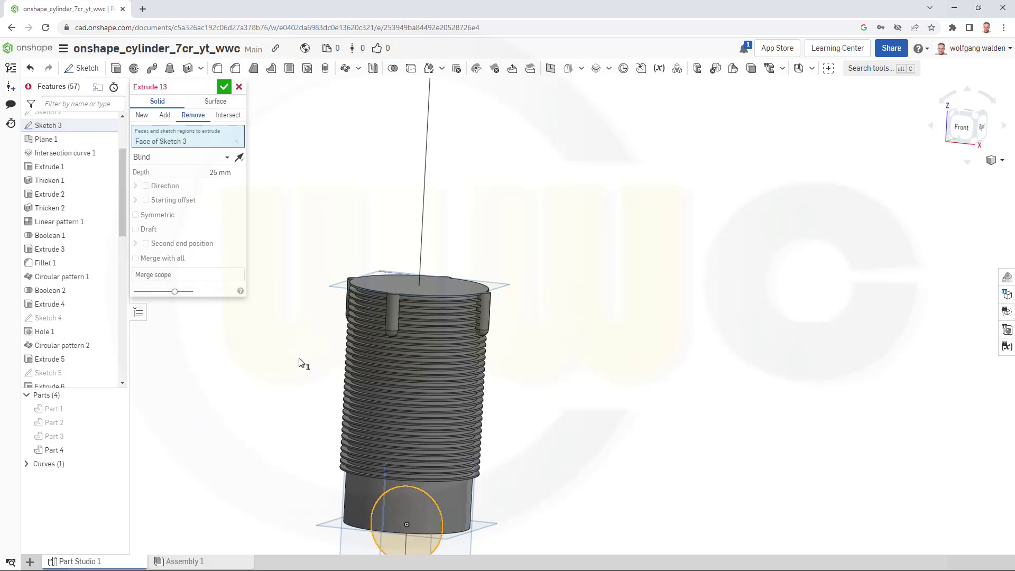
pyautogui.click(137, 215)
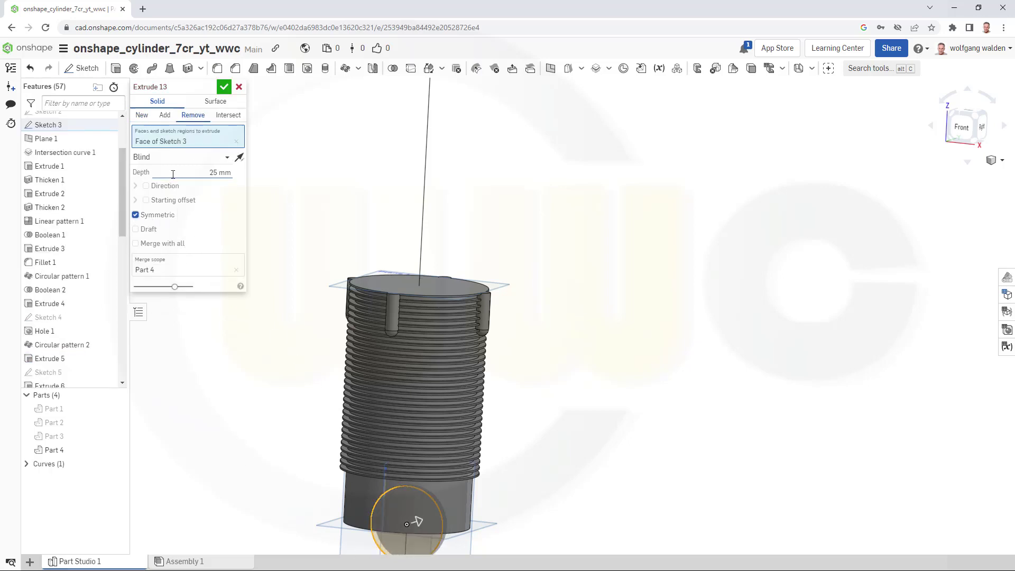
pyautogui.click(225, 173)
pyautogui.write('200')
pyautogui.press('Return')
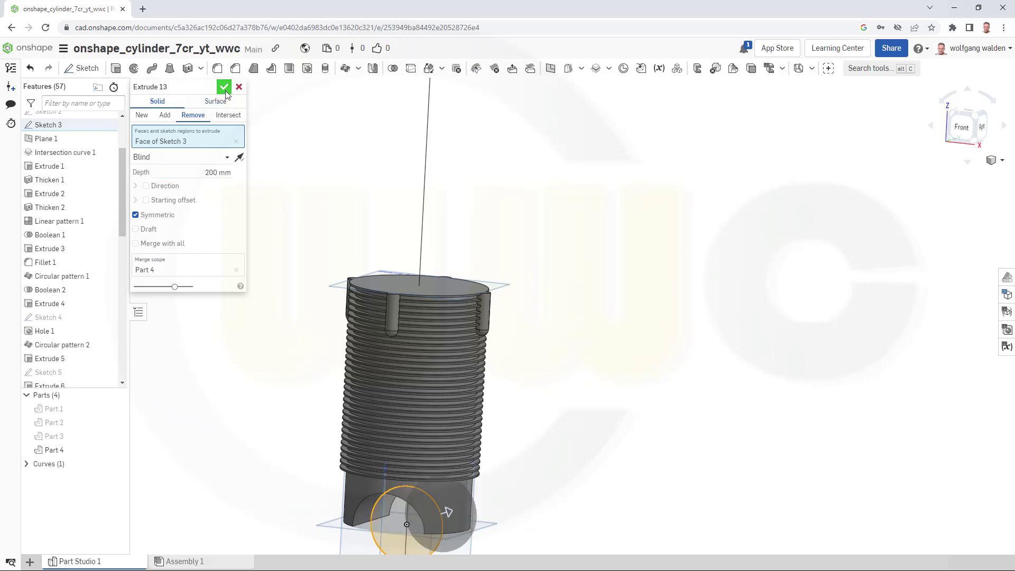
pyautogui.click(225, 89)
pyautogui.moveTo(313, 299); pyautogui.dragTo(277, 351, button='right')
pyautogui.moveTo(289, 307); pyautogui.dragTo(282, 277, button='right')
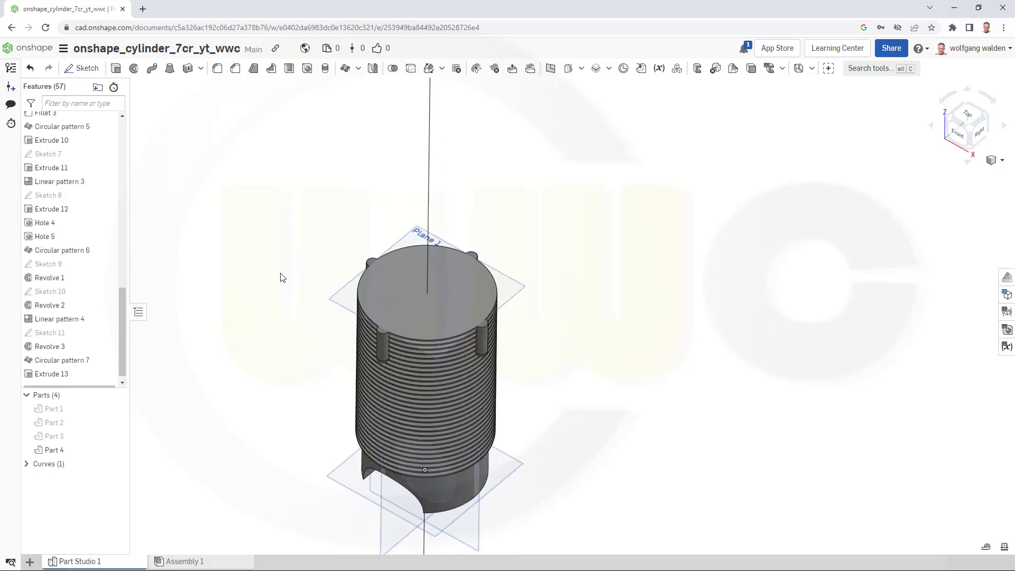
# Step: Create a Plane 1 sketch with two points: the top-face centre and a rib's top edge
pyautogui.click(82, 68)
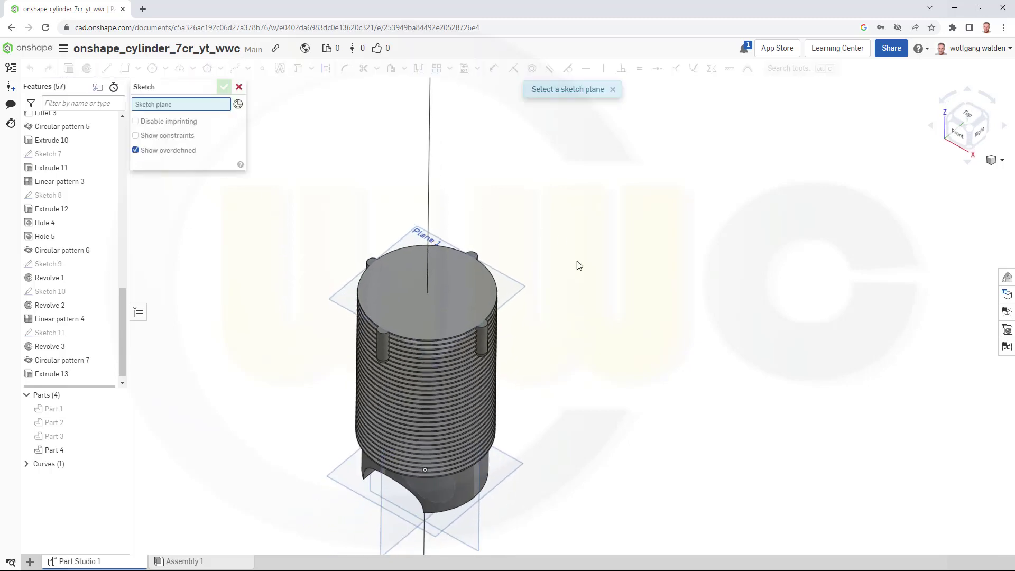
pyautogui.click(530, 287)
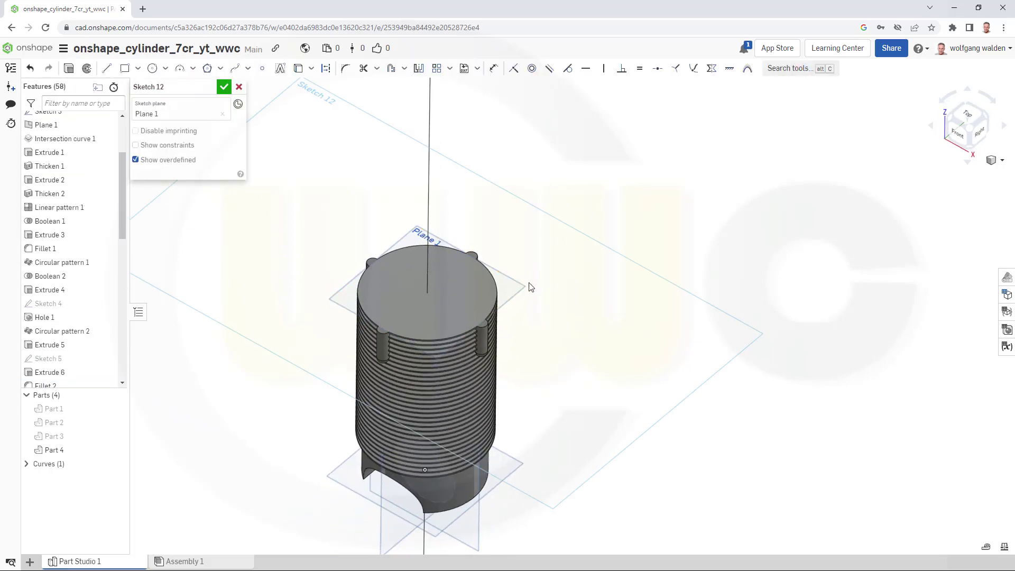
pyautogui.click(263, 68)
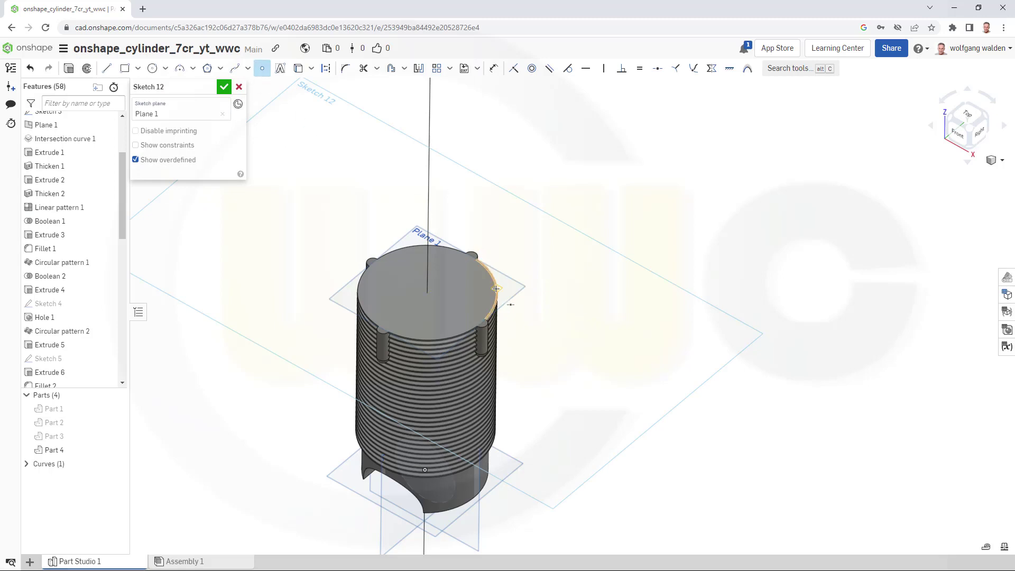
pyautogui.click(427, 290)
pyautogui.scroll(5, 539, 302)
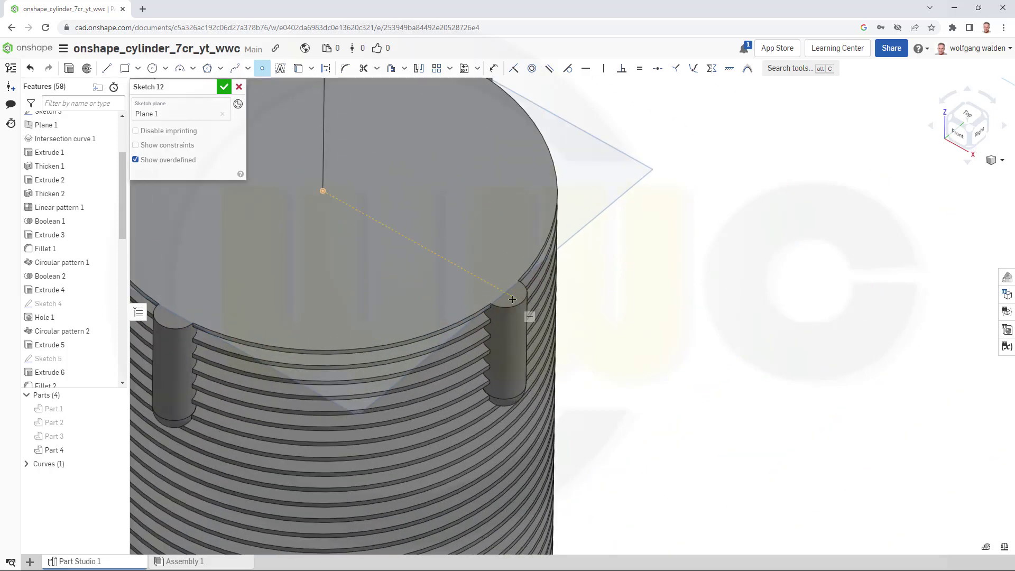
pyautogui.click(504, 292)
pyautogui.click(224, 87)
pyautogui.scroll(-6, 267, 224)
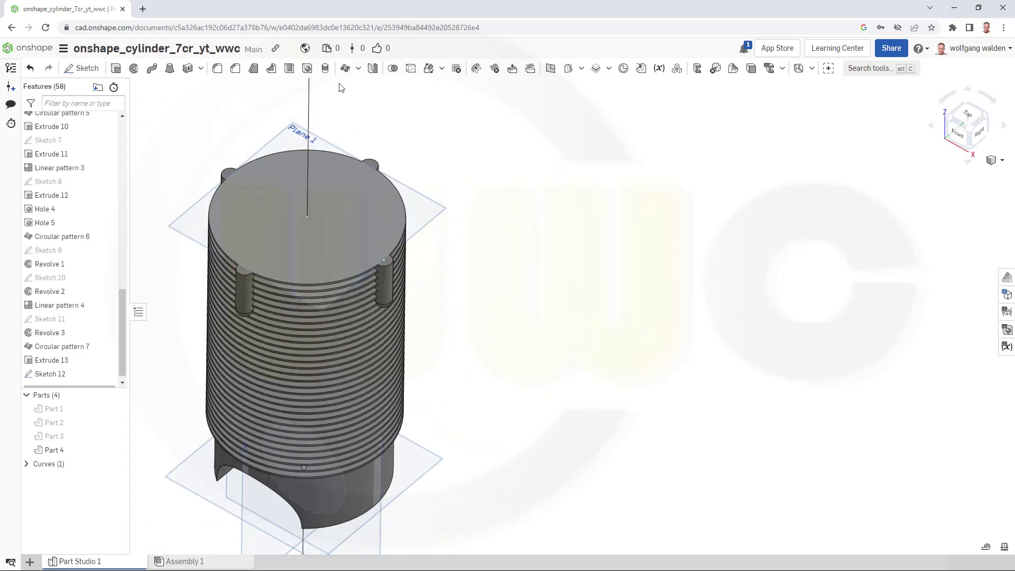
# Step: Add a flat-tipped 10 mm hole, 20 mm deep, at the sketched rib point
pyautogui.click(308, 68)
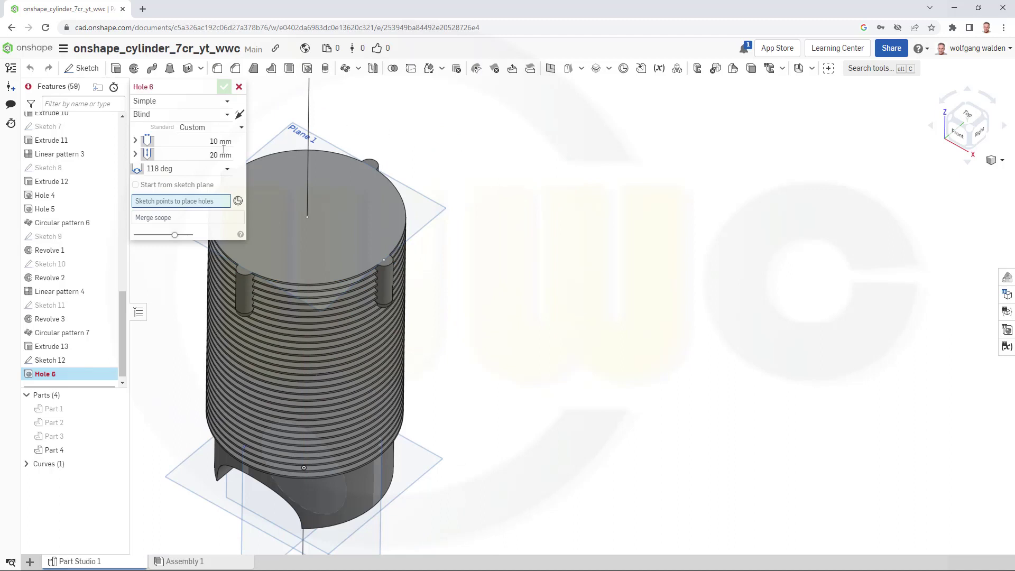
pyautogui.click(223, 169)
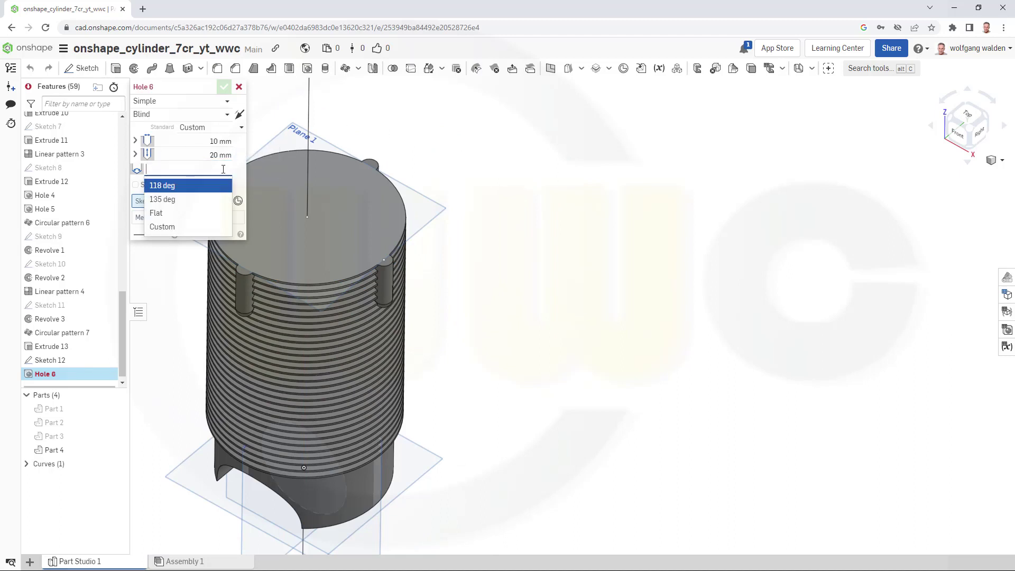
pyautogui.click(163, 215)
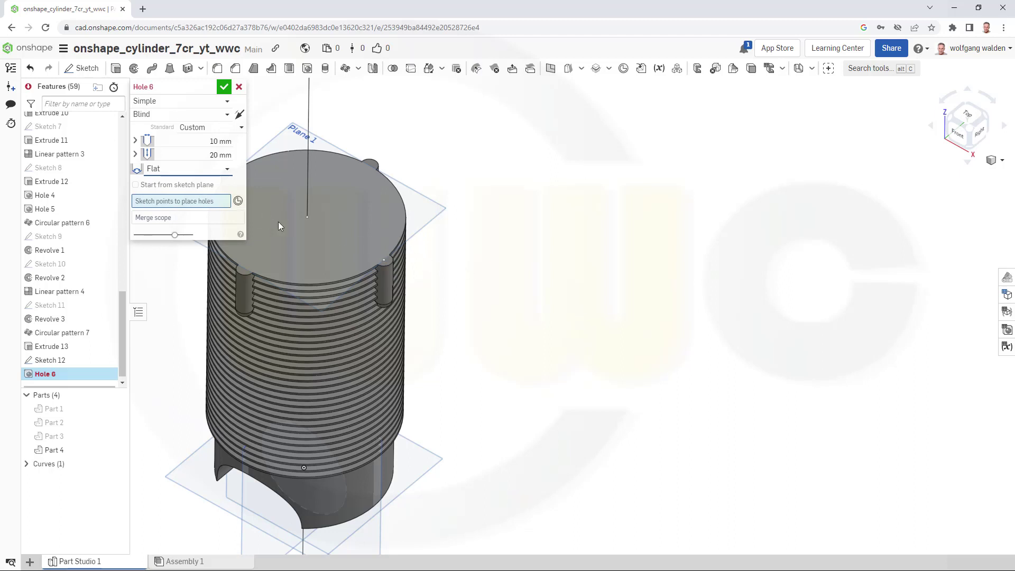
pyautogui.click(388, 260)
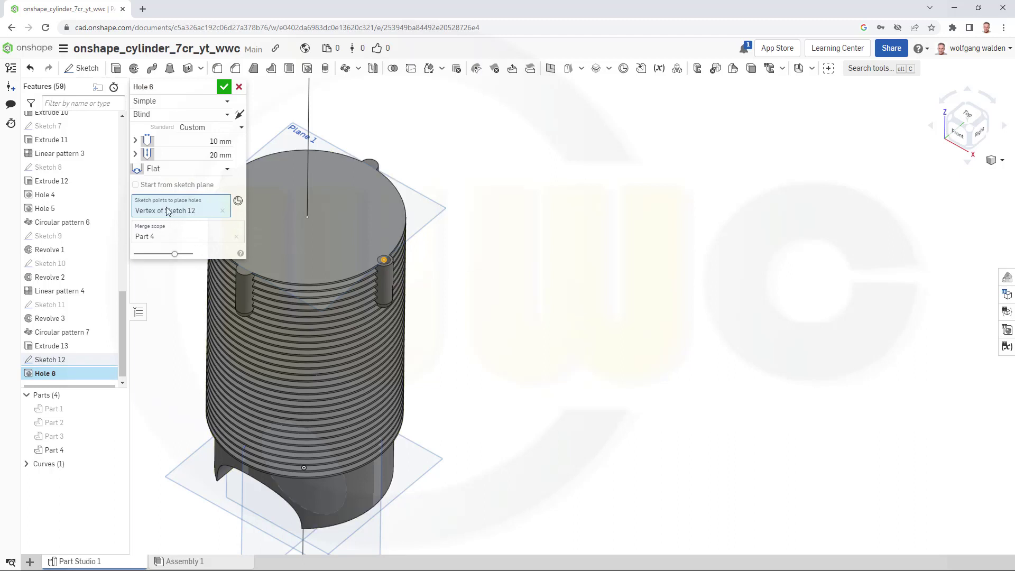
pyautogui.click(224, 87)
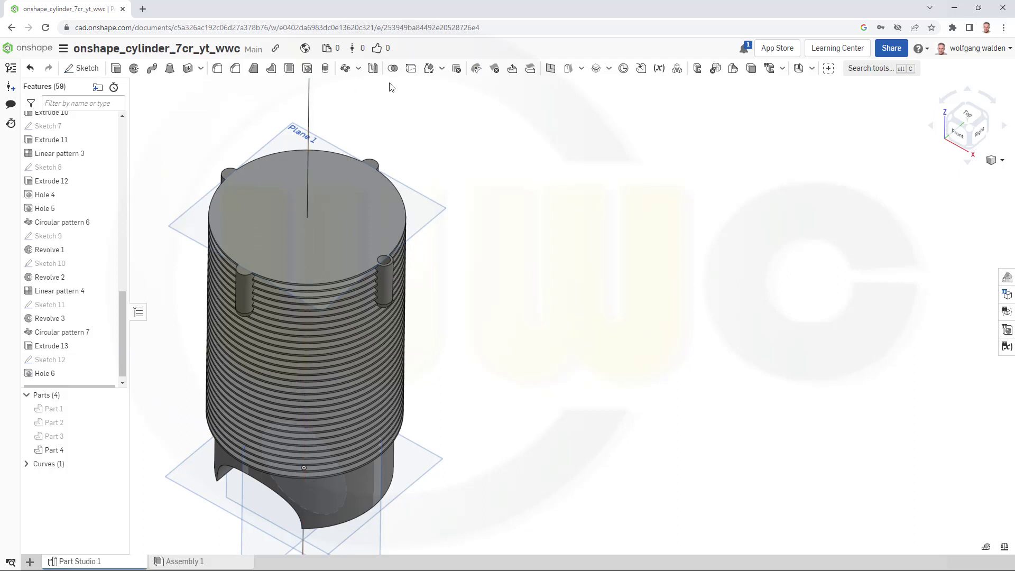
# Step: Circularly pattern the Hole 6 feature 4 times about the central vertical axis
pyautogui.click(345, 68)
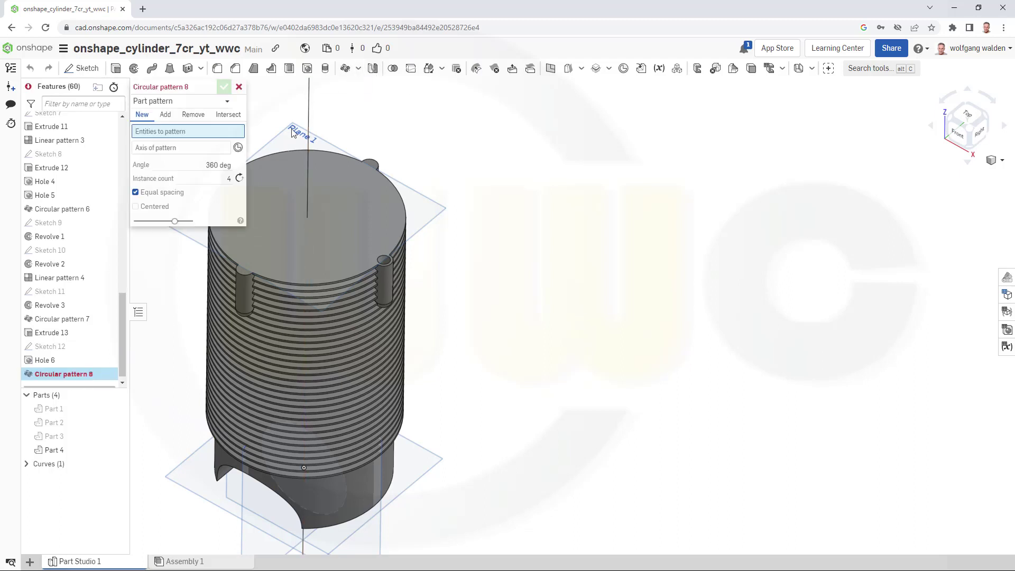
pyautogui.click(225, 101)
pyautogui.click(172, 131)
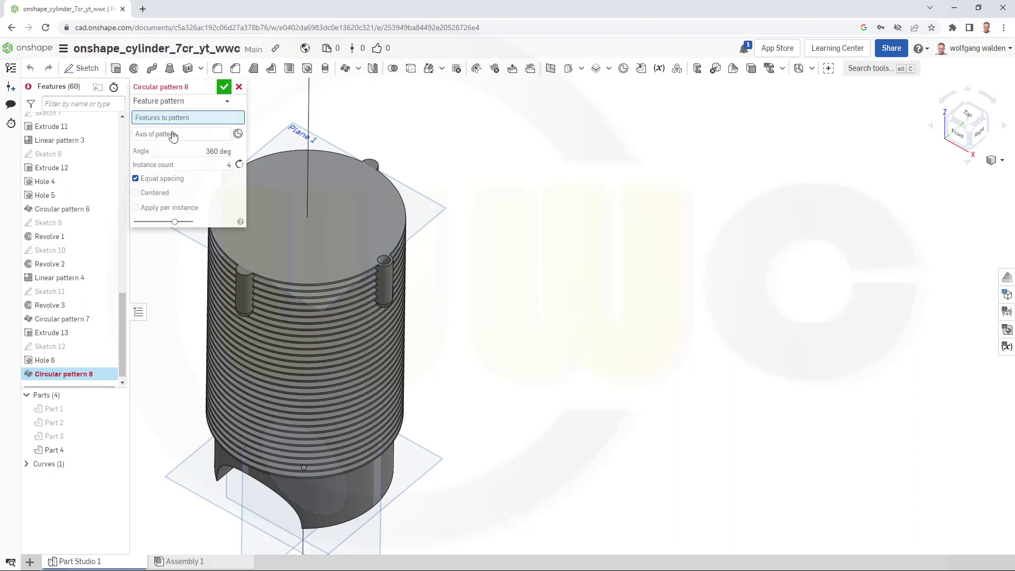
pyautogui.click(34, 363)
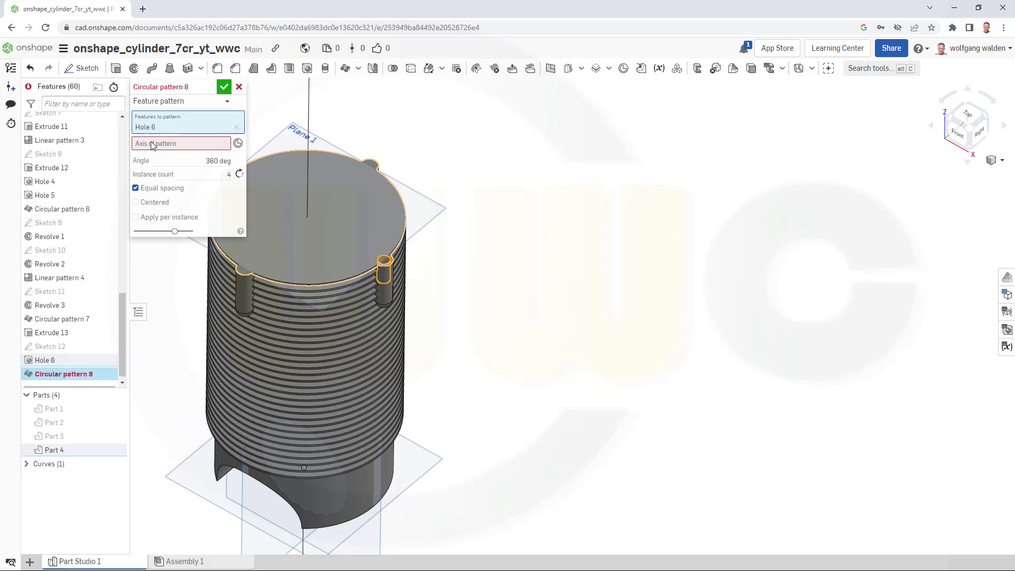
pyautogui.click(309, 100)
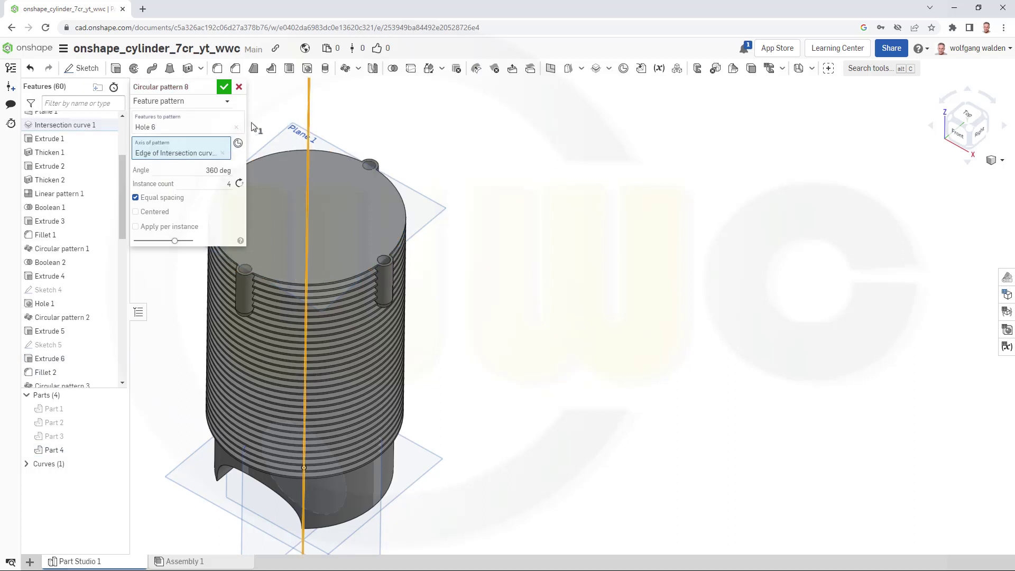
pyautogui.click(224, 87)
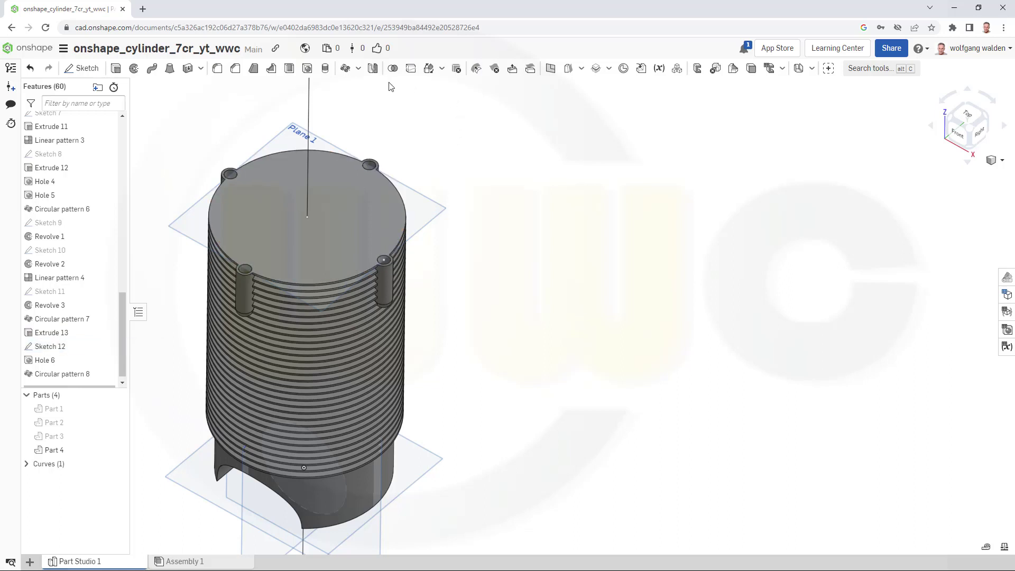
# Step: Add a 126 mm diameter Through hole at the Sketch 12 centre point
pyautogui.click(307, 68)
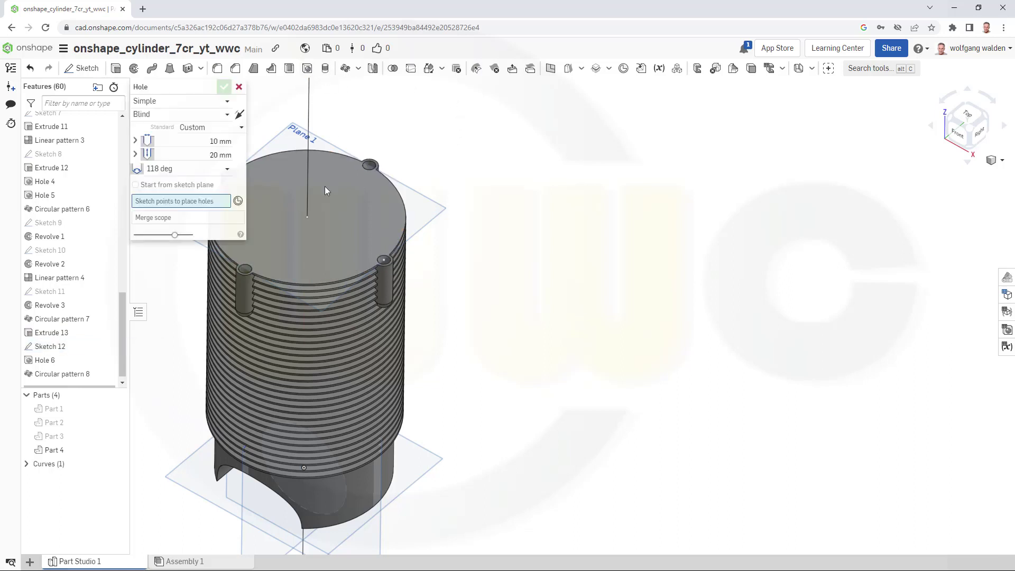
pyautogui.click(307, 217)
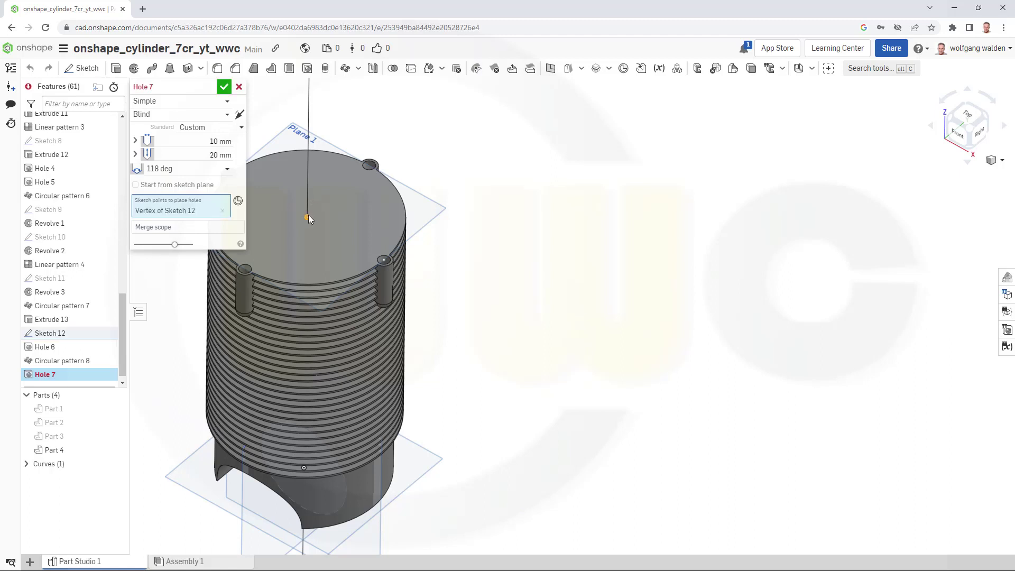
pyautogui.click(204, 141)
pyautogui.write('1')
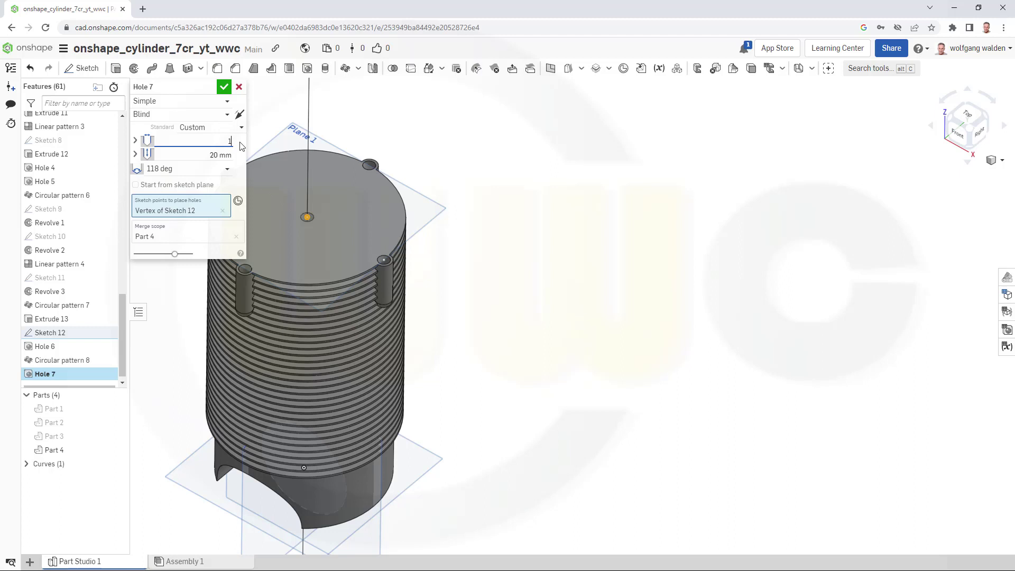
pyautogui.write('26')
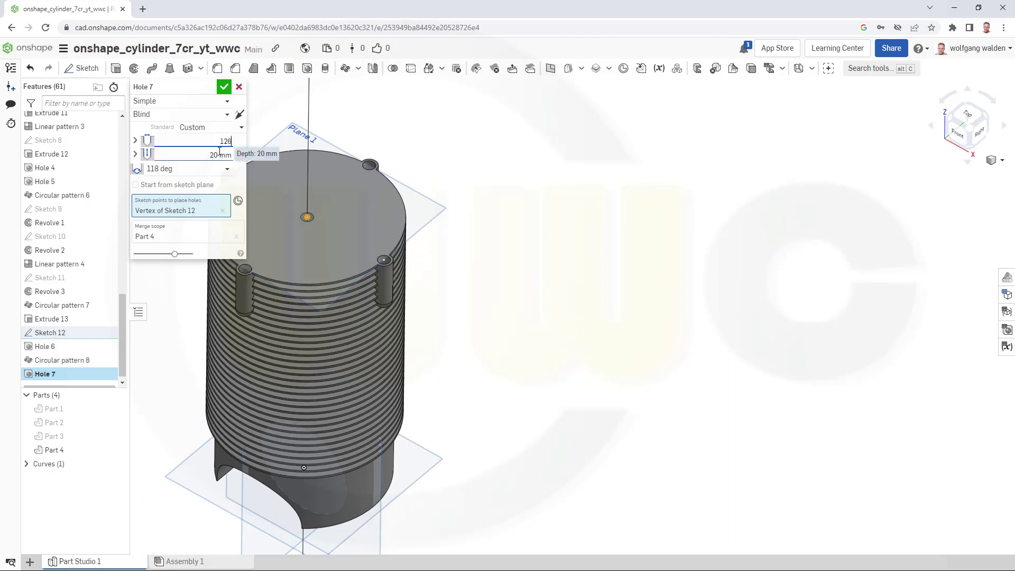
pyautogui.click(239, 130)
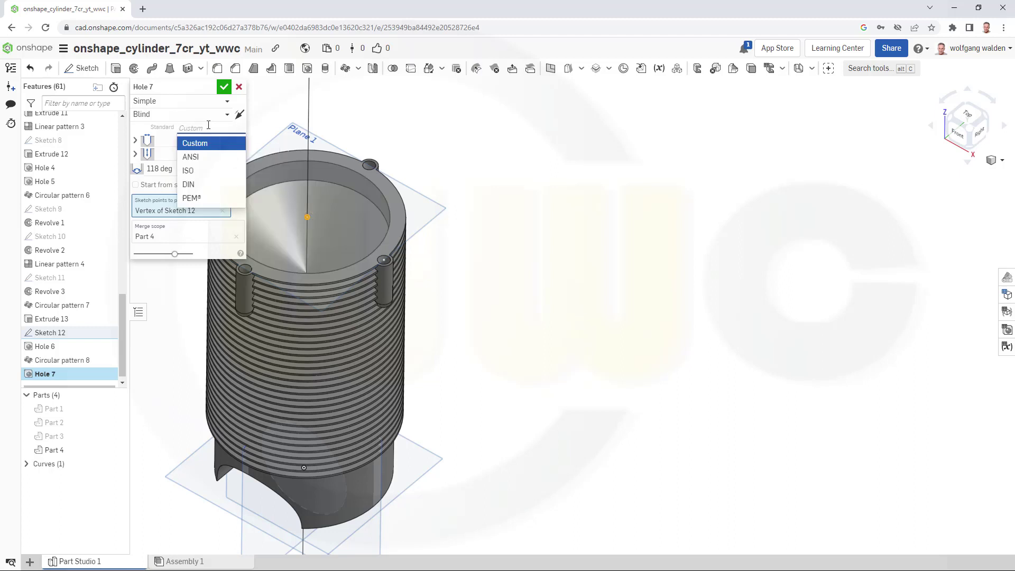
pyautogui.click(227, 116)
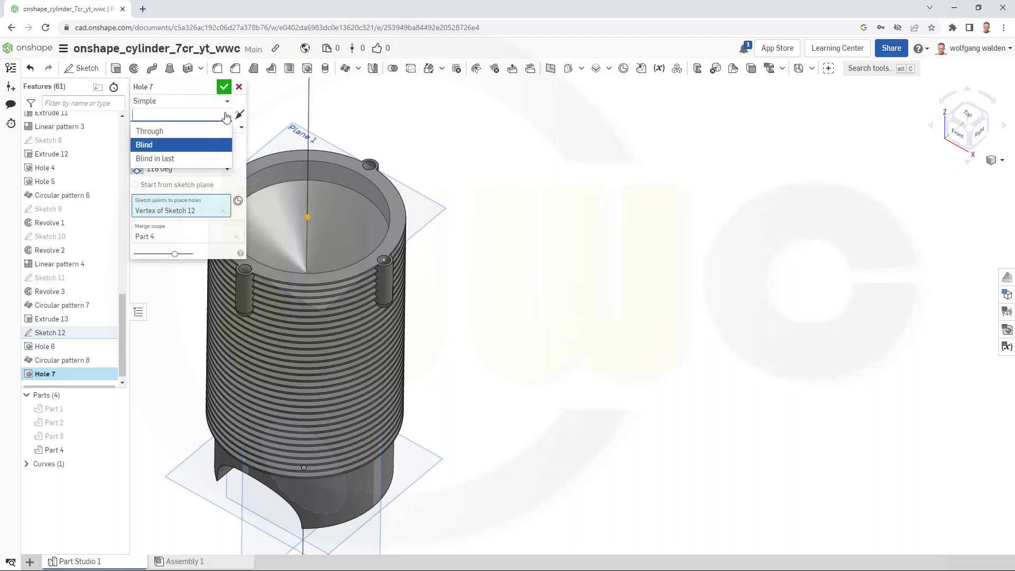
pyautogui.click(158, 129)
pyautogui.moveTo(477, 194); pyautogui.dragTo(479, 231, button='right')
pyautogui.click(225, 87)
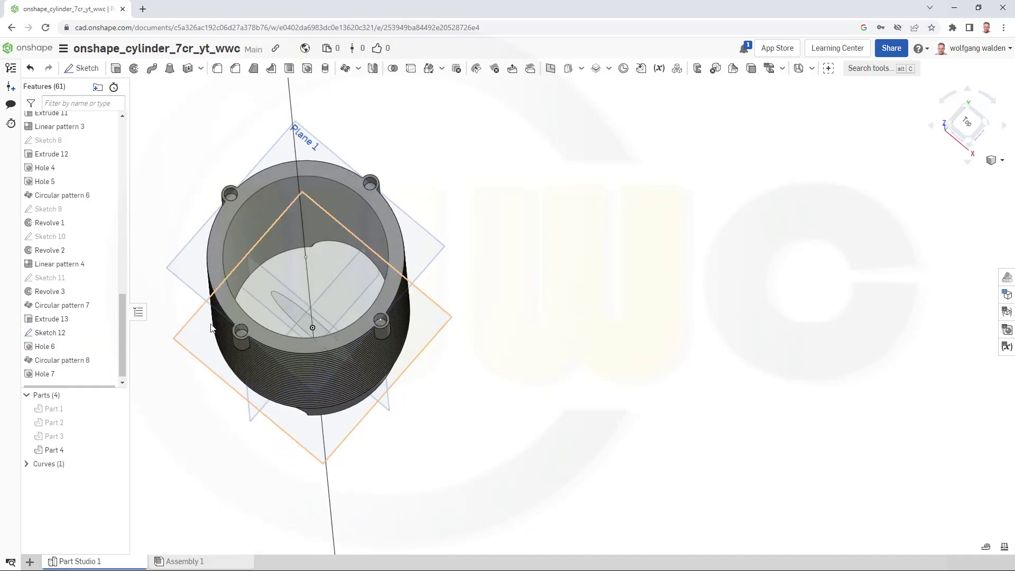
pyautogui.moveTo(317, 323); pyautogui.dragTo(448, 328, button='middle')
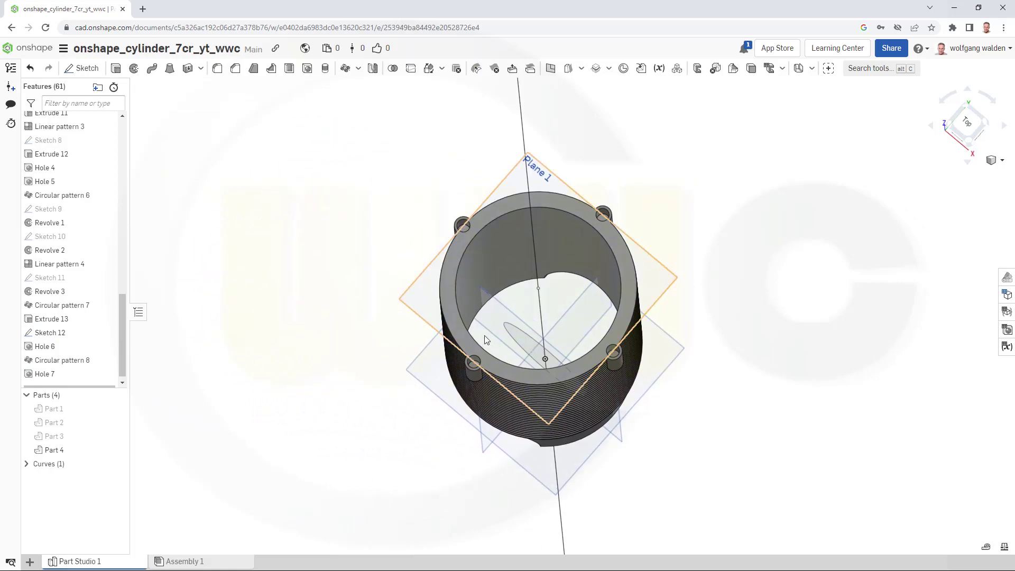
pyautogui.moveTo(448, 328); pyautogui.dragTo(460, 465, button='right')
pyautogui.scroll(3, 456, 484)
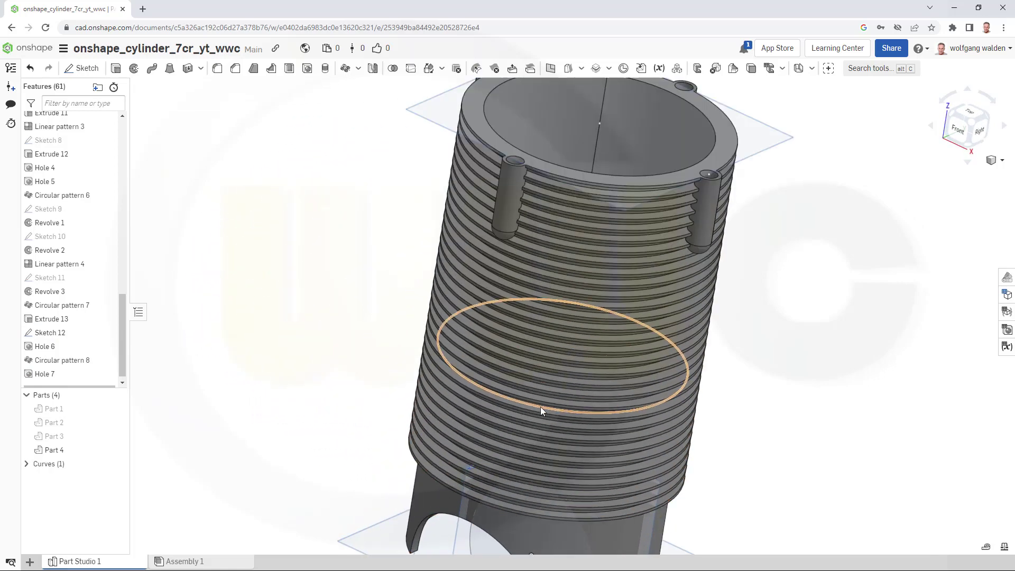
pyautogui.scroll(-3, 542, 403)
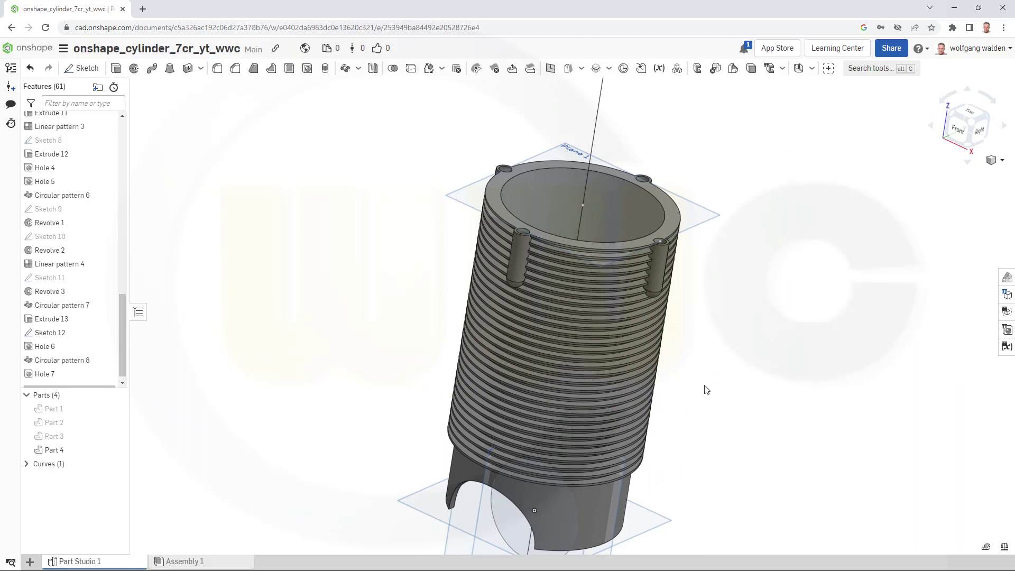